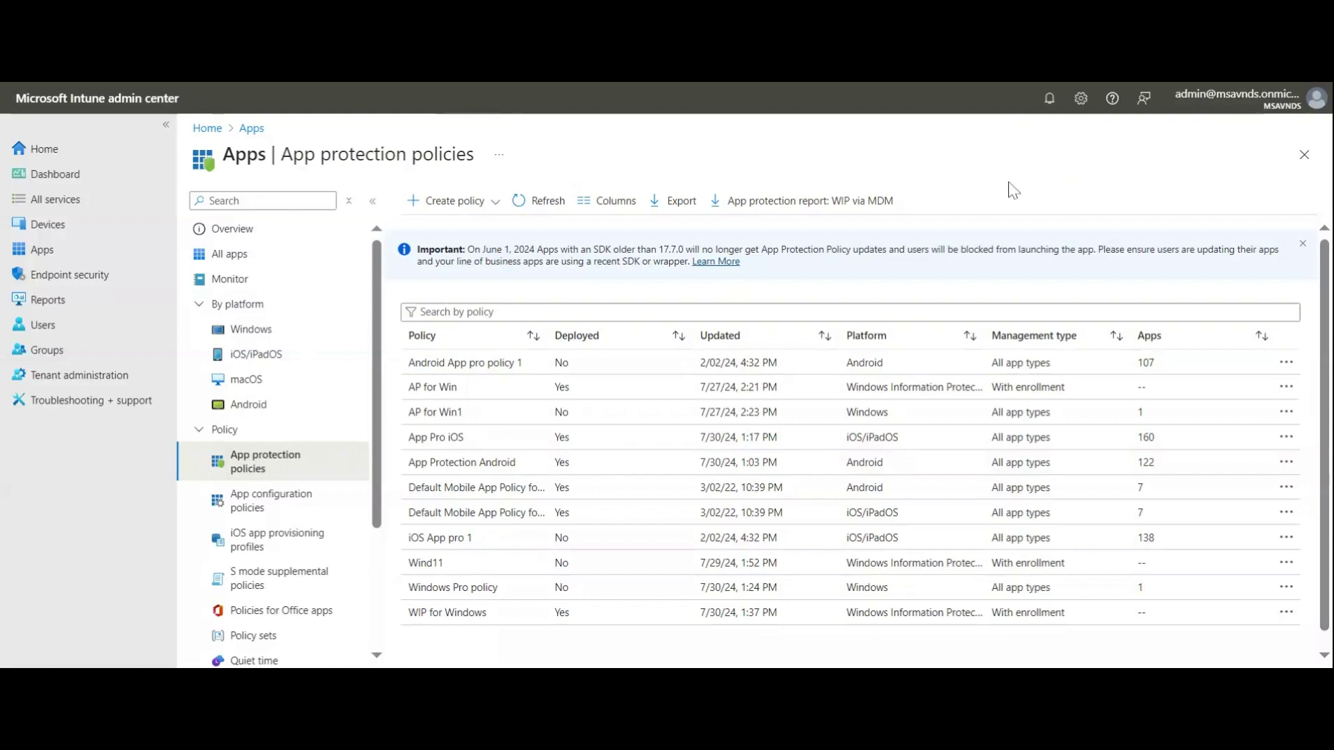
# Step: Start creating a new app protection policy for the Windows platform
pyautogui.scroll(-1, 1005, 234)
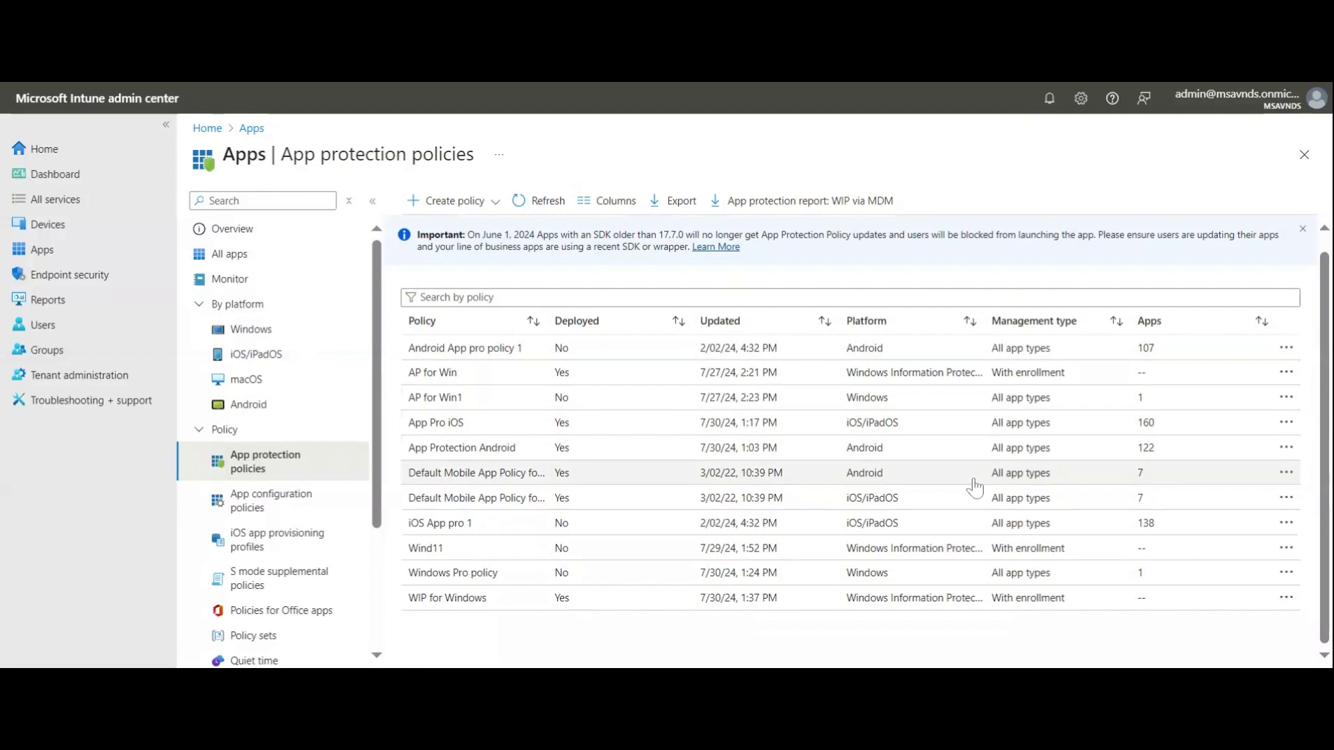
pyautogui.scroll(1, 972, 465)
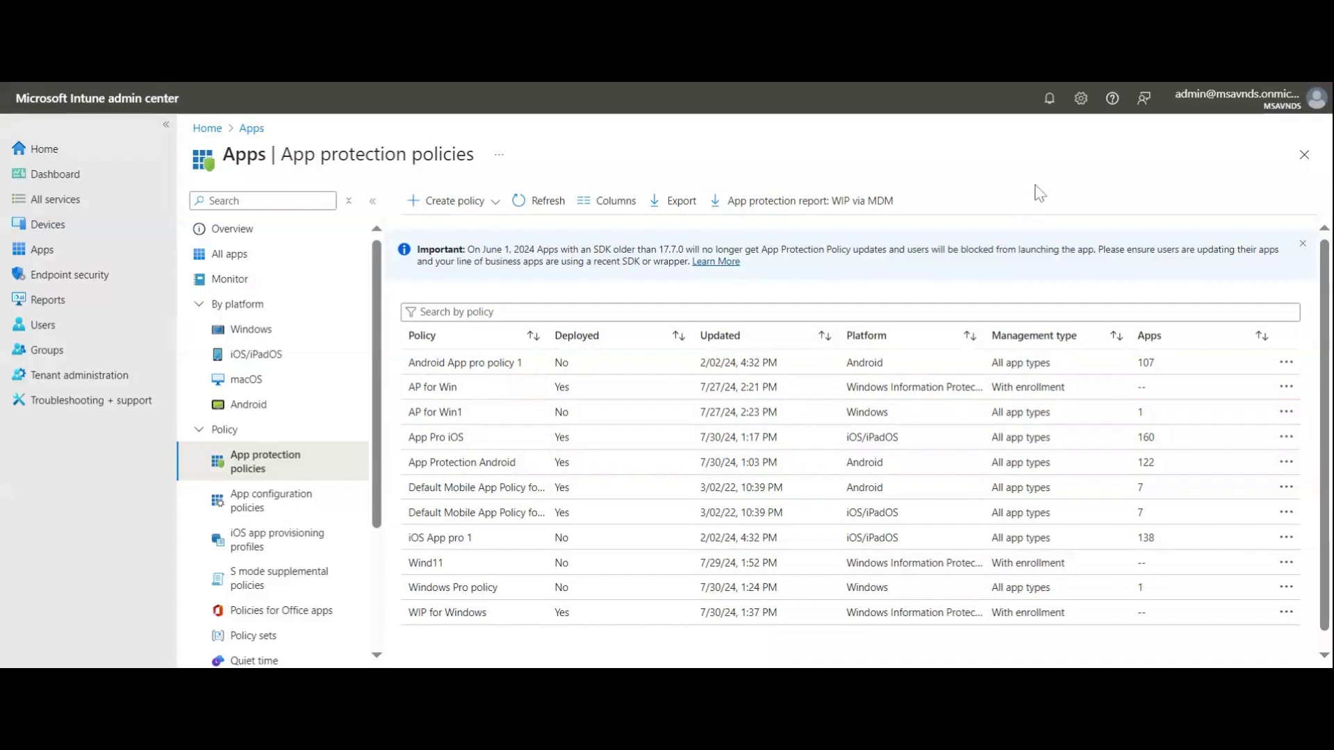
pyautogui.click(446, 216)
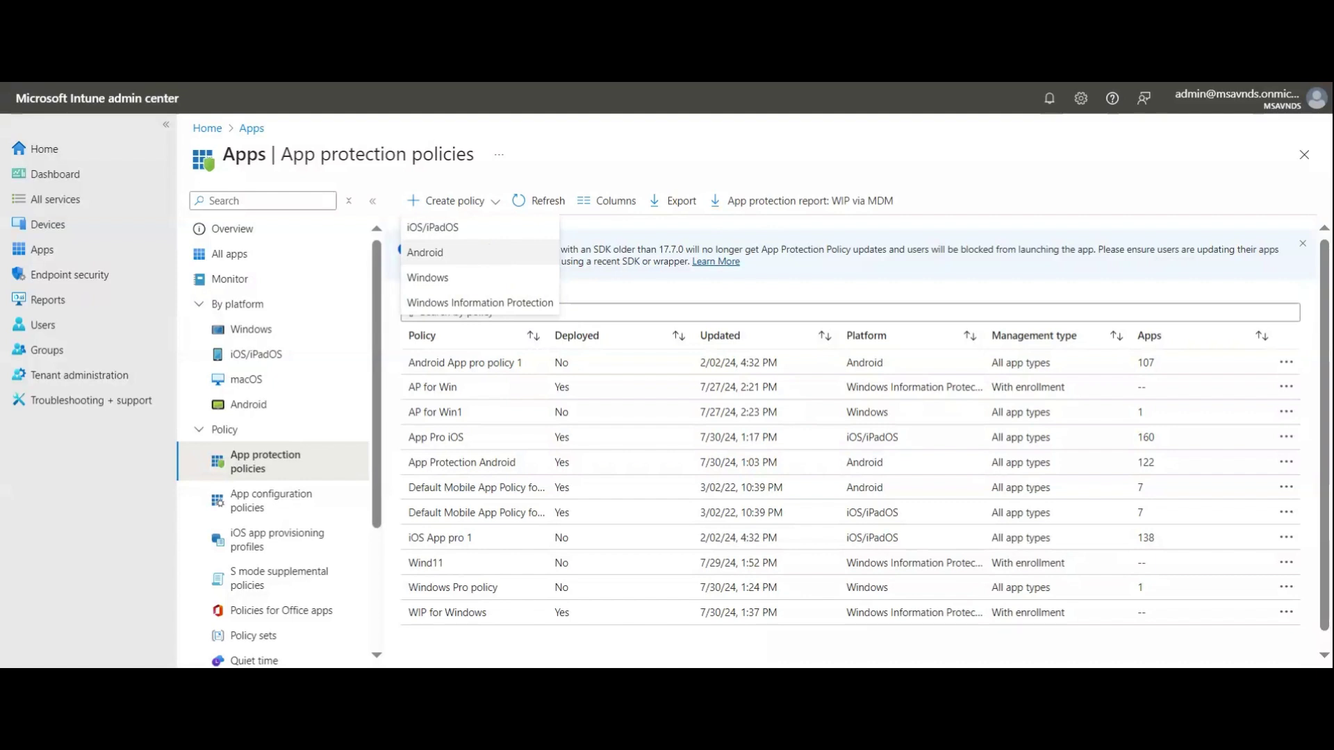
pyautogui.click(472, 281)
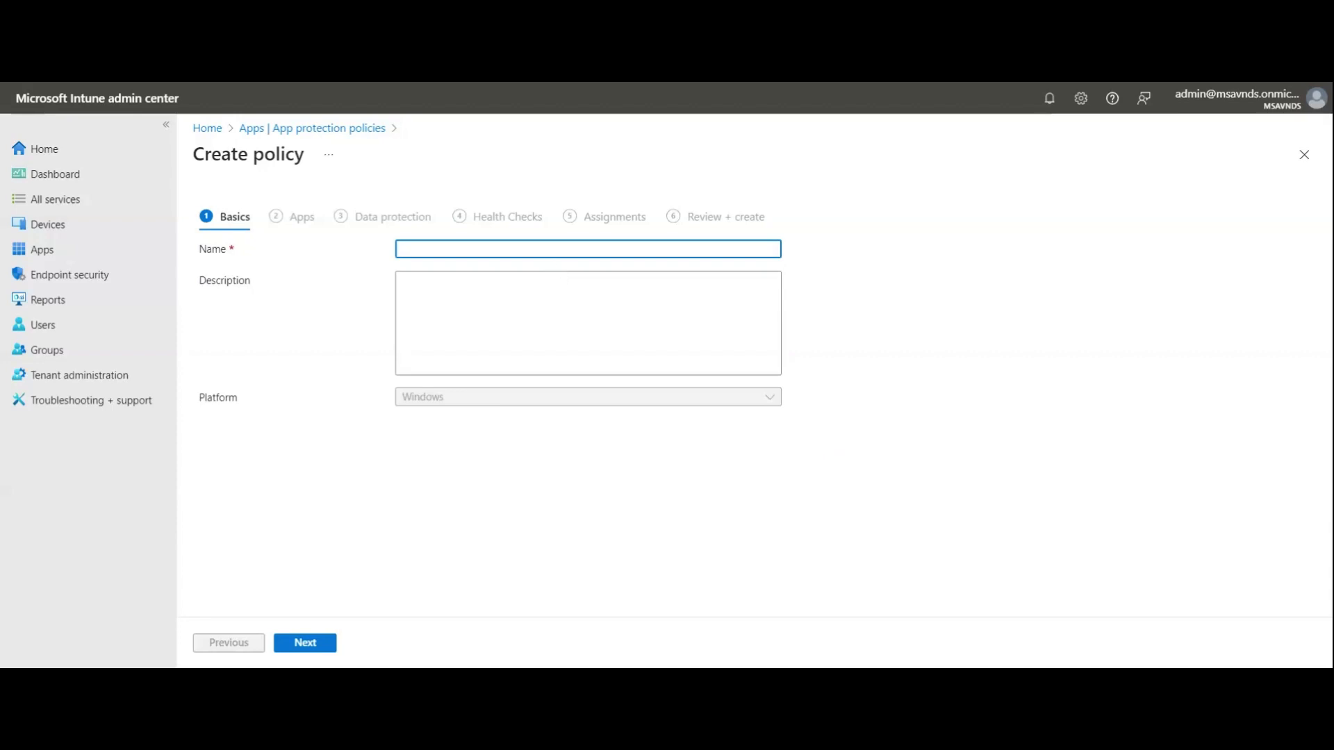
# Step: Enter "App Protection Policy - Windows" as both the policy's name and its description, and continue to the app selection stage
pyautogui.write('App Protection Policy - Windows')
pyautogui.hotkey('ctrl', 'a')
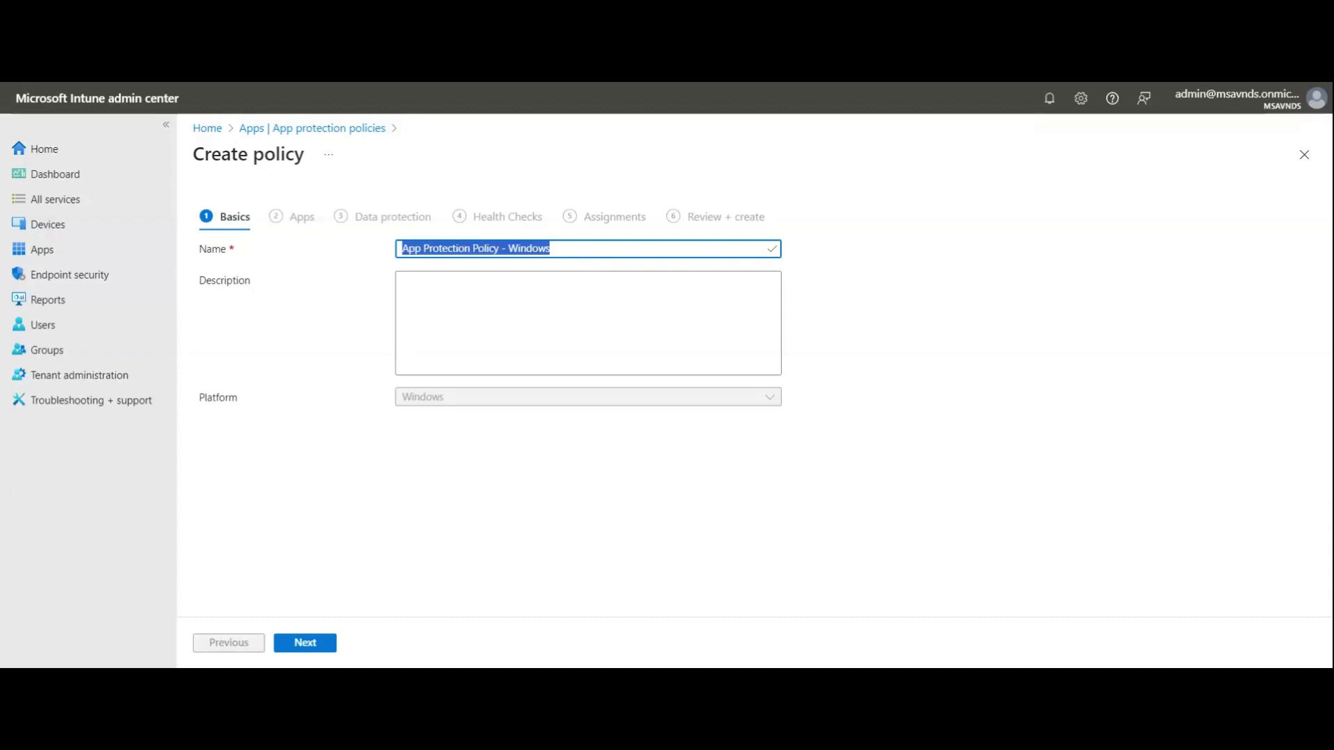
pyautogui.hotkey('ctrl', 'c')
pyautogui.press('Tab')
pyautogui.hotkey('ctrl', 'v')
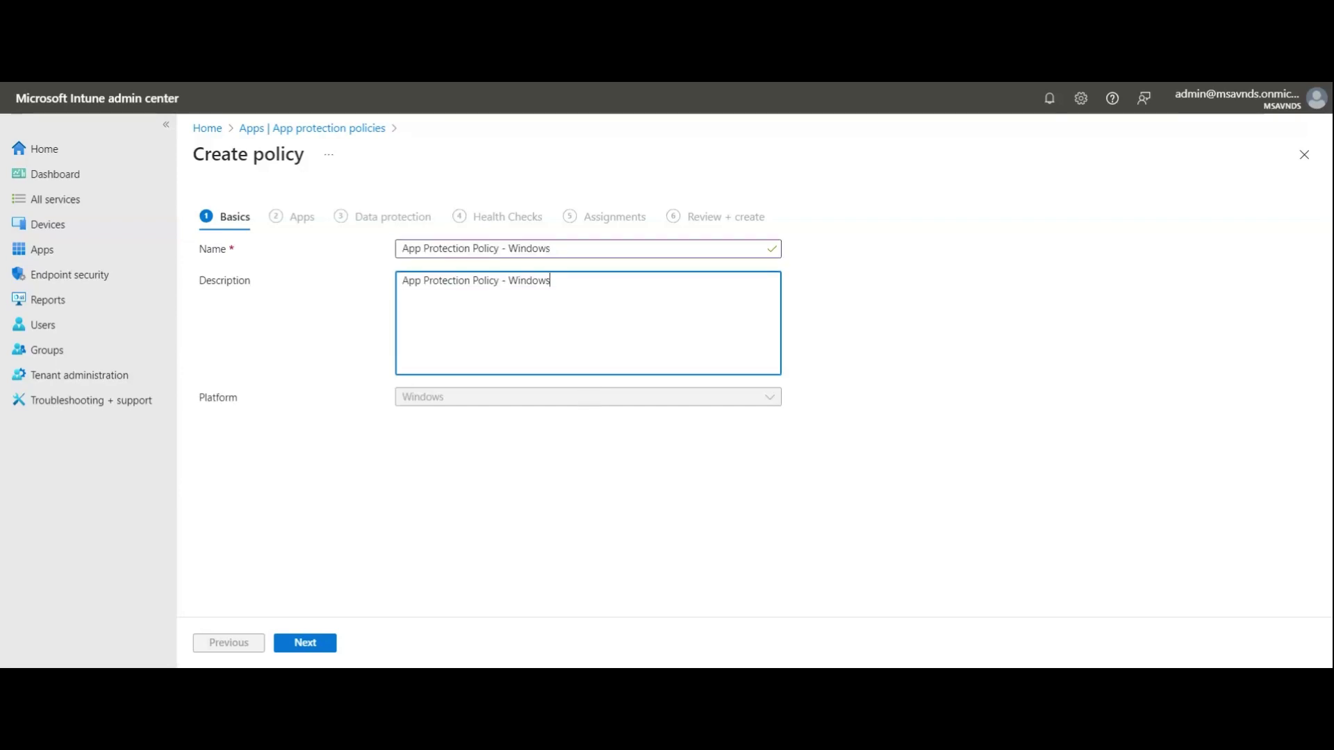
pyautogui.hotkey('ctrl', 'shift', 'Left')
pyautogui.hotkey('ctrl', 'shift', 'Left')
pyautogui.hotkey('ctrl', 'shift', 'Left')
pyautogui.hotkey('ctrl', 'shift', 'Left')
pyautogui.hotkey('ctrl', 'shift', 'Left')
pyautogui.press('Right')
pyautogui.click(907, 402)
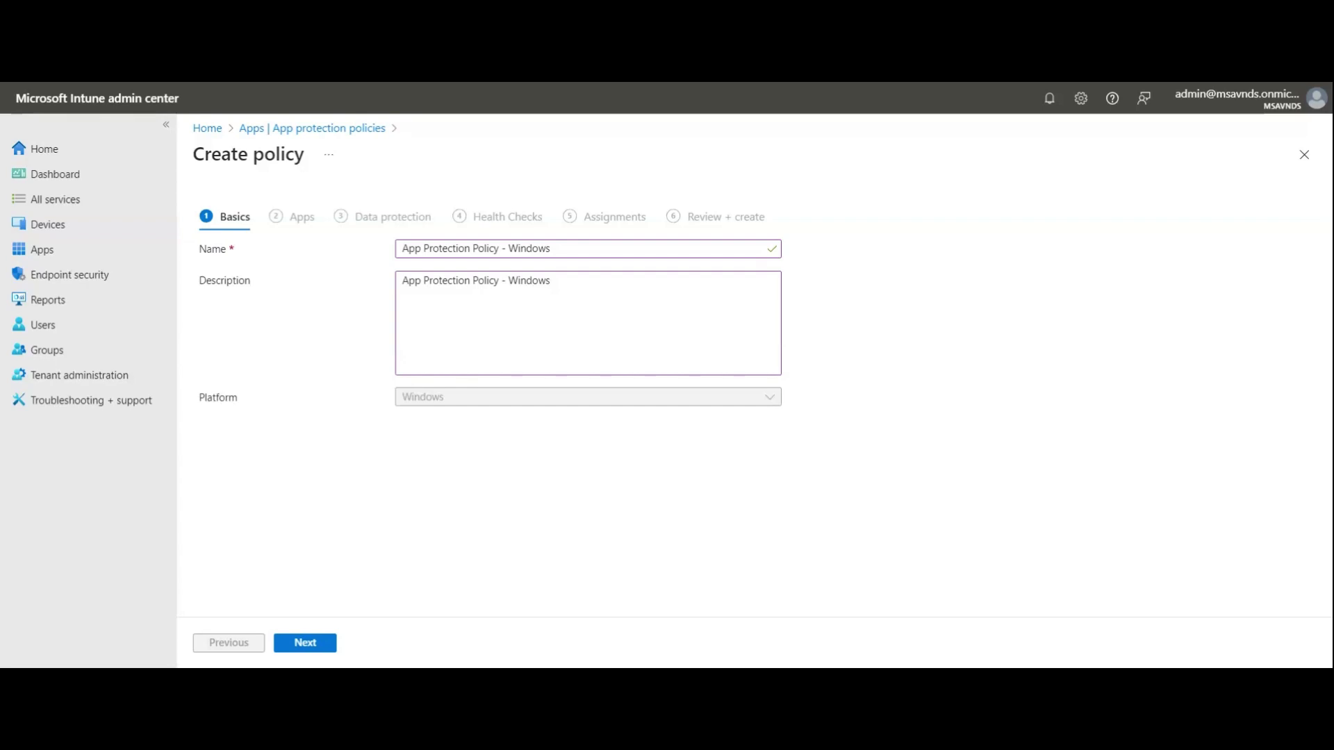
pyautogui.click(324, 645)
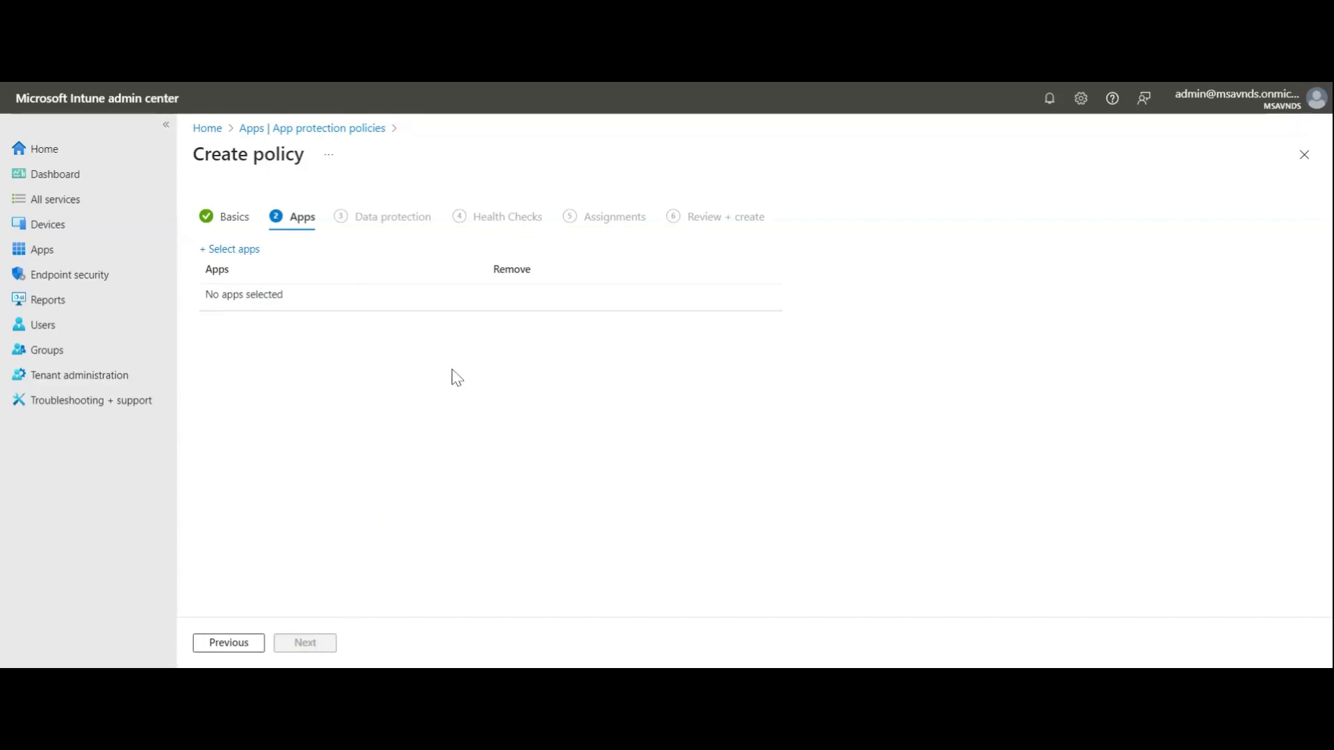
# Step: Add Microsoft Edge as the policy's targeted app and continue to the data protection settings
pyautogui.click(249, 252)
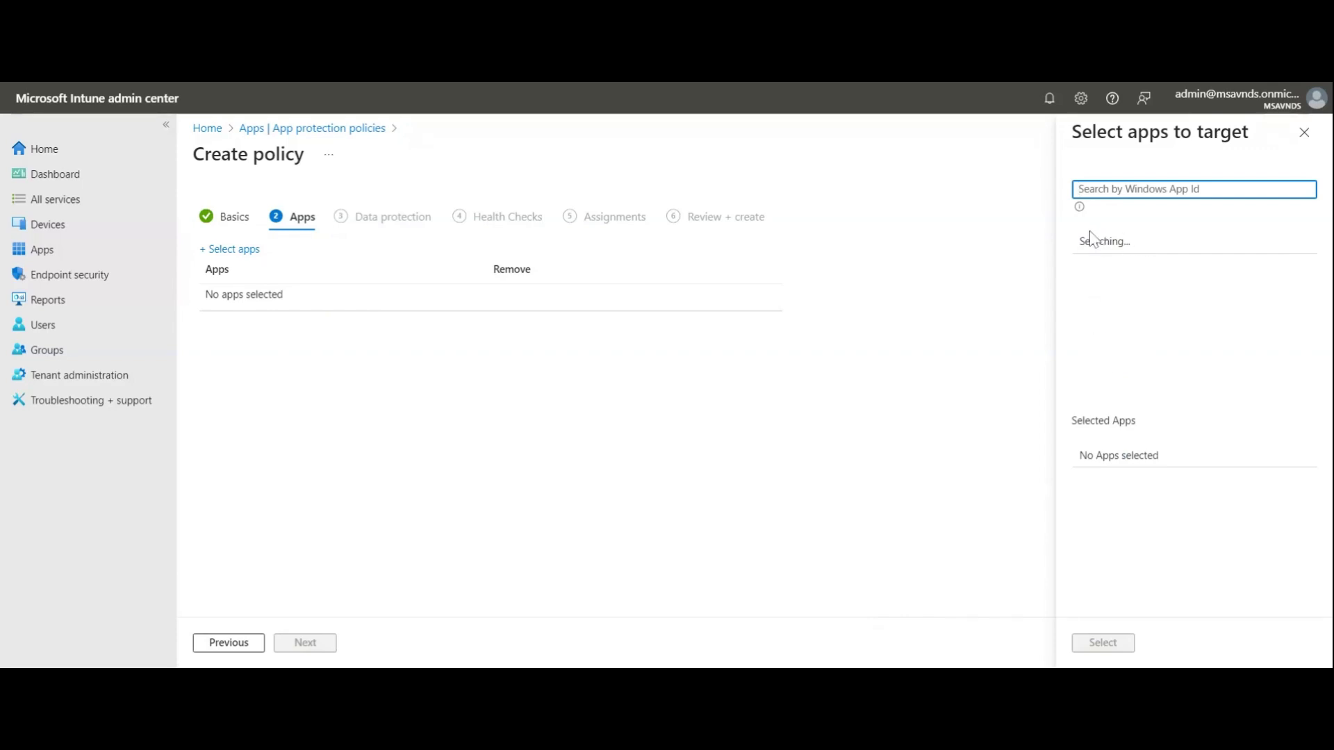
pyautogui.moveTo(1090, 240); pyautogui.dragTo(1140, 248)
pyautogui.click(1126, 327)
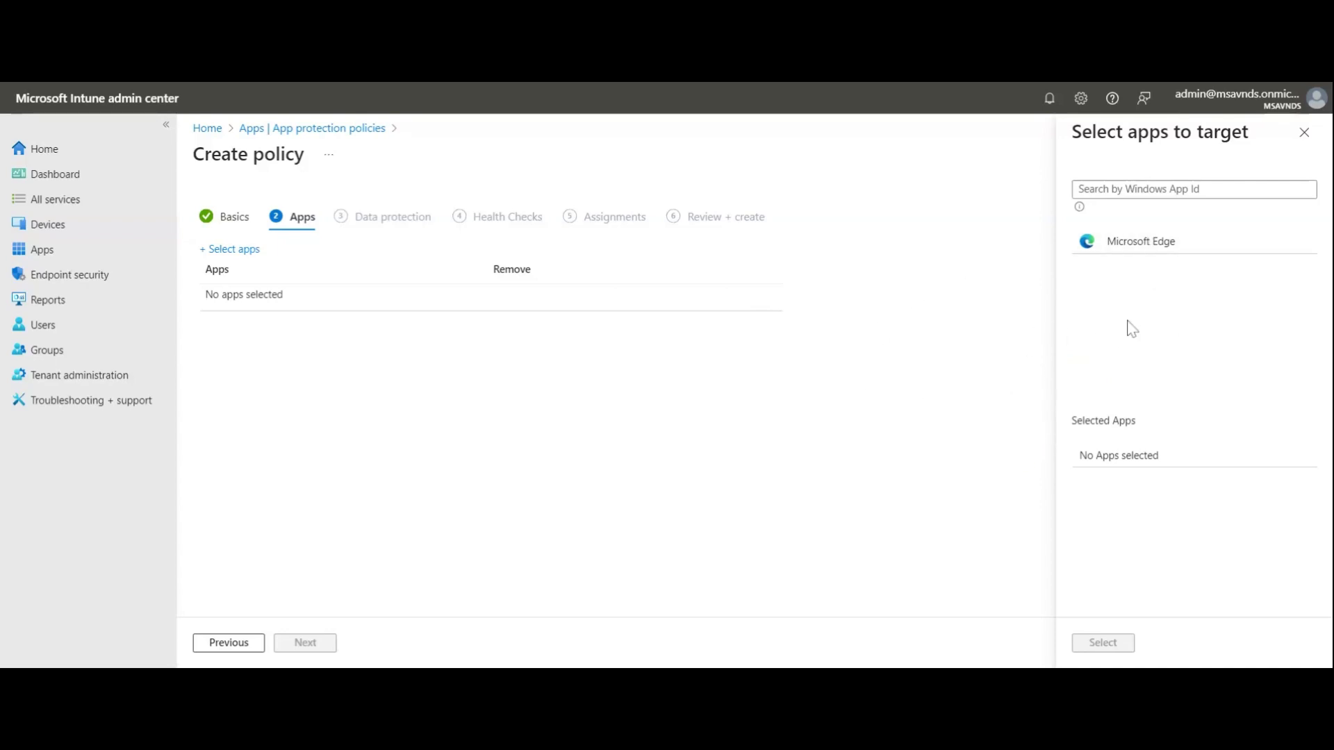
pyautogui.click(1143, 242)
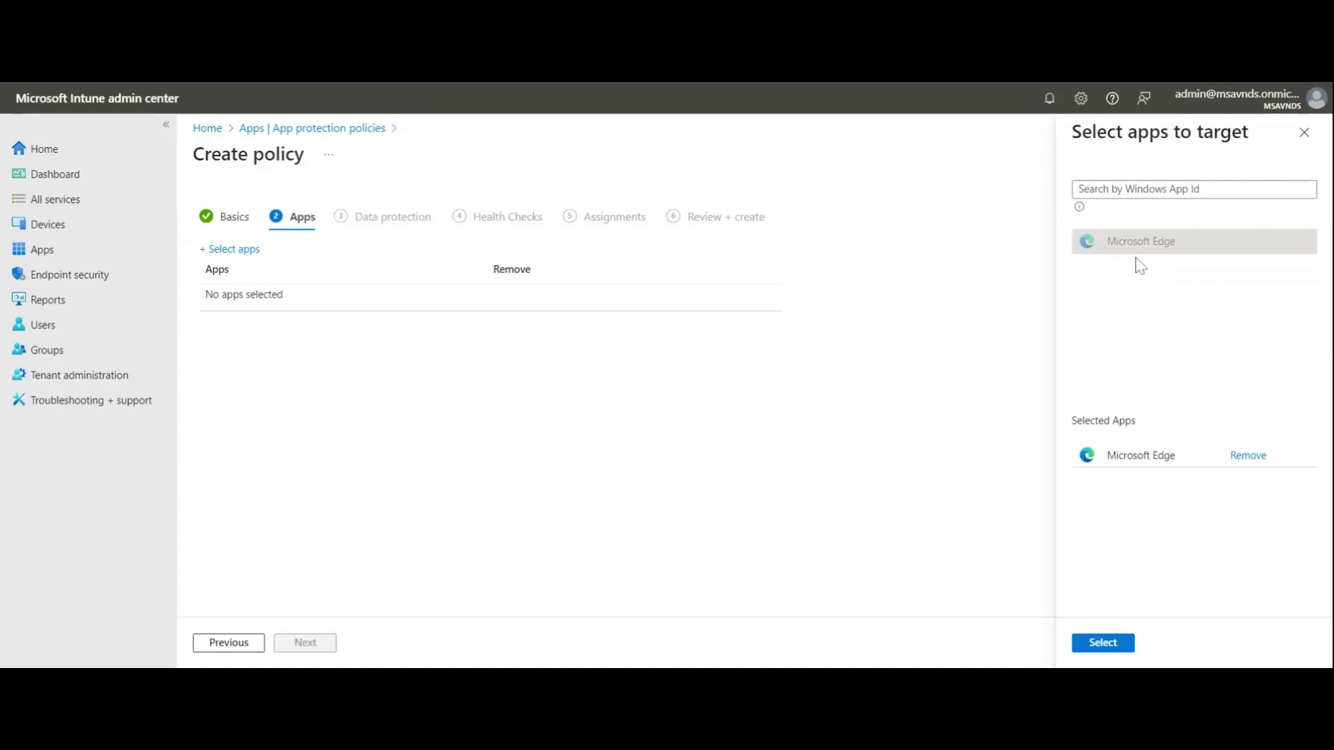
pyautogui.click(1110, 646)
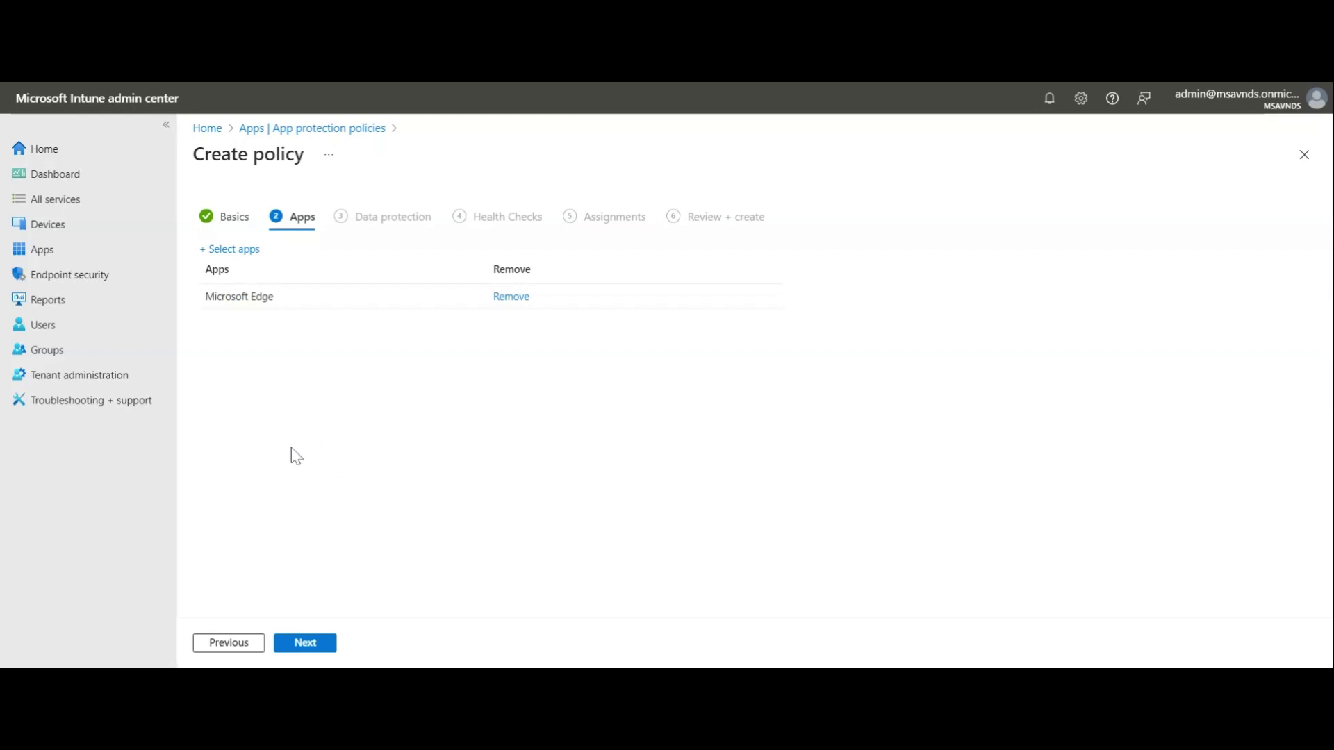
pyautogui.click(322, 647)
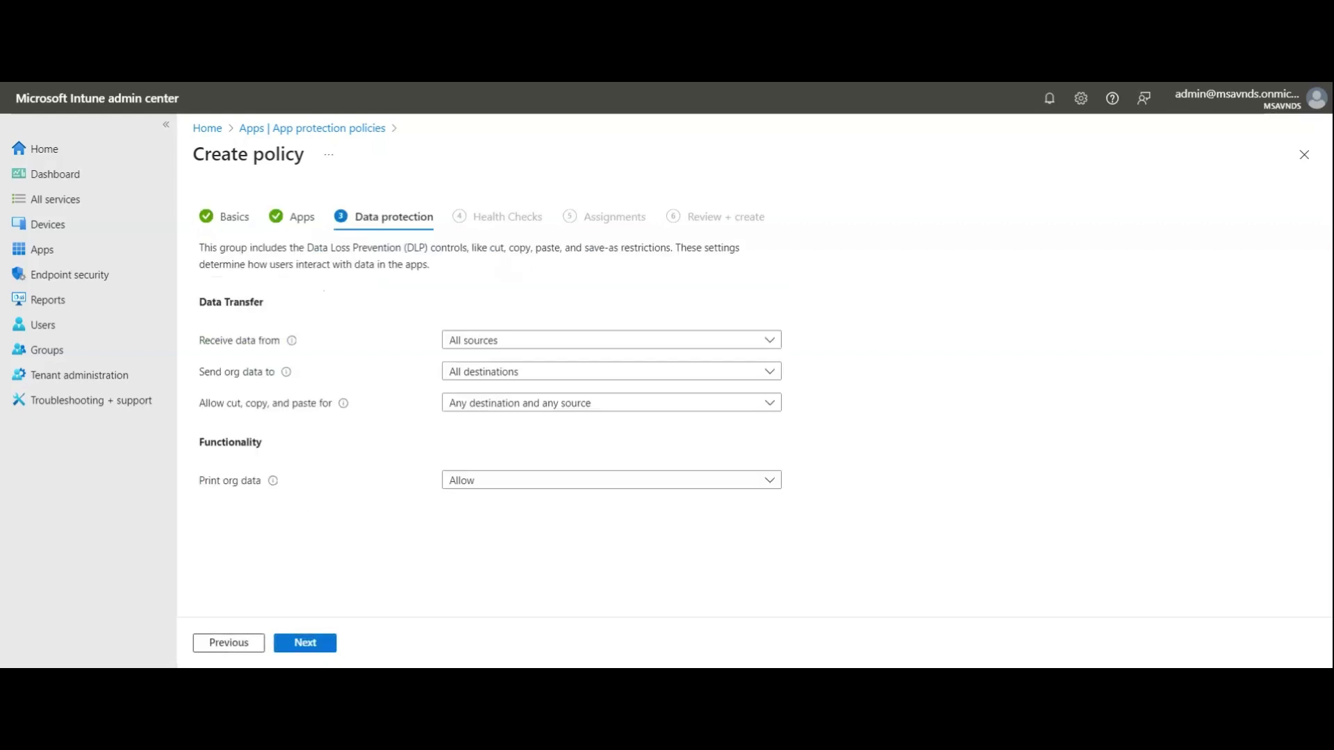
pyautogui.moveTo(199, 301); pyautogui.dragTo(271, 306)
pyautogui.moveTo(200, 442); pyautogui.dragTo(288, 457)
pyautogui.click(260, 580)
pyautogui.moveTo(211, 408); pyautogui.dragTo(302, 411)
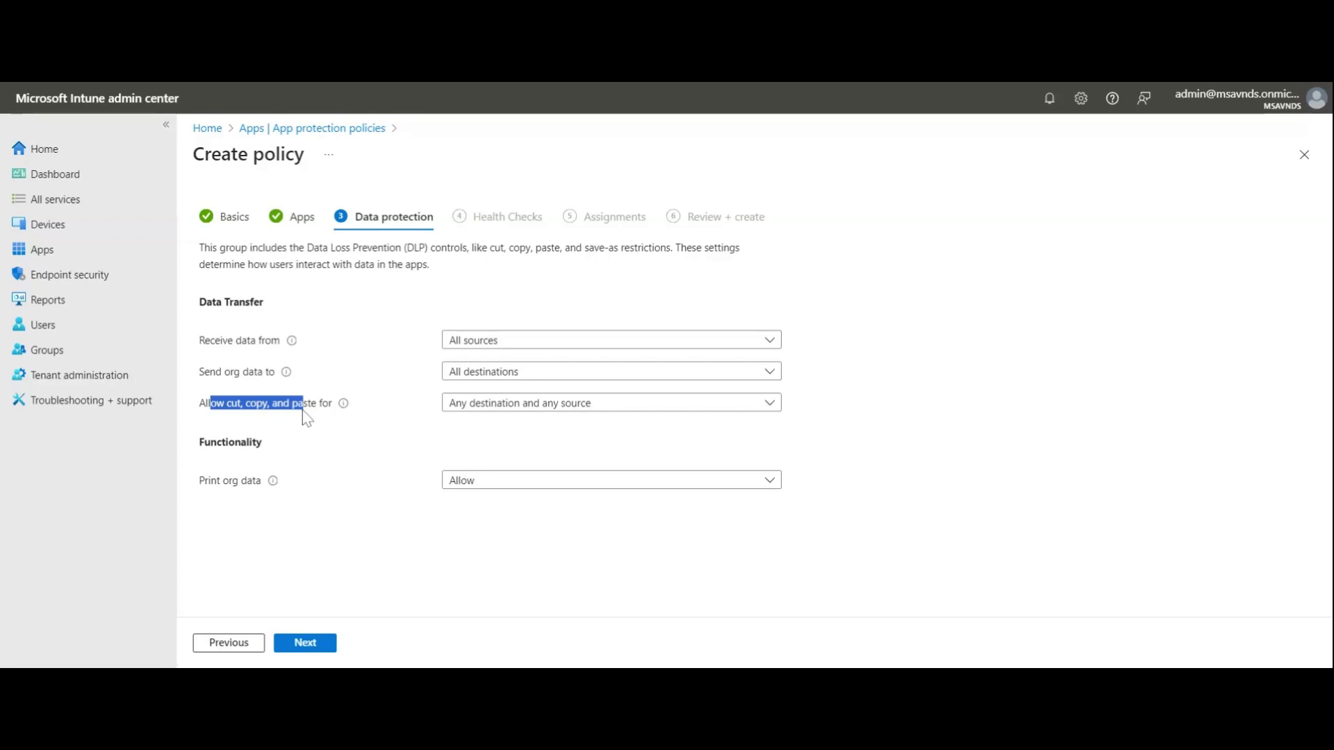
pyautogui.click(322, 543)
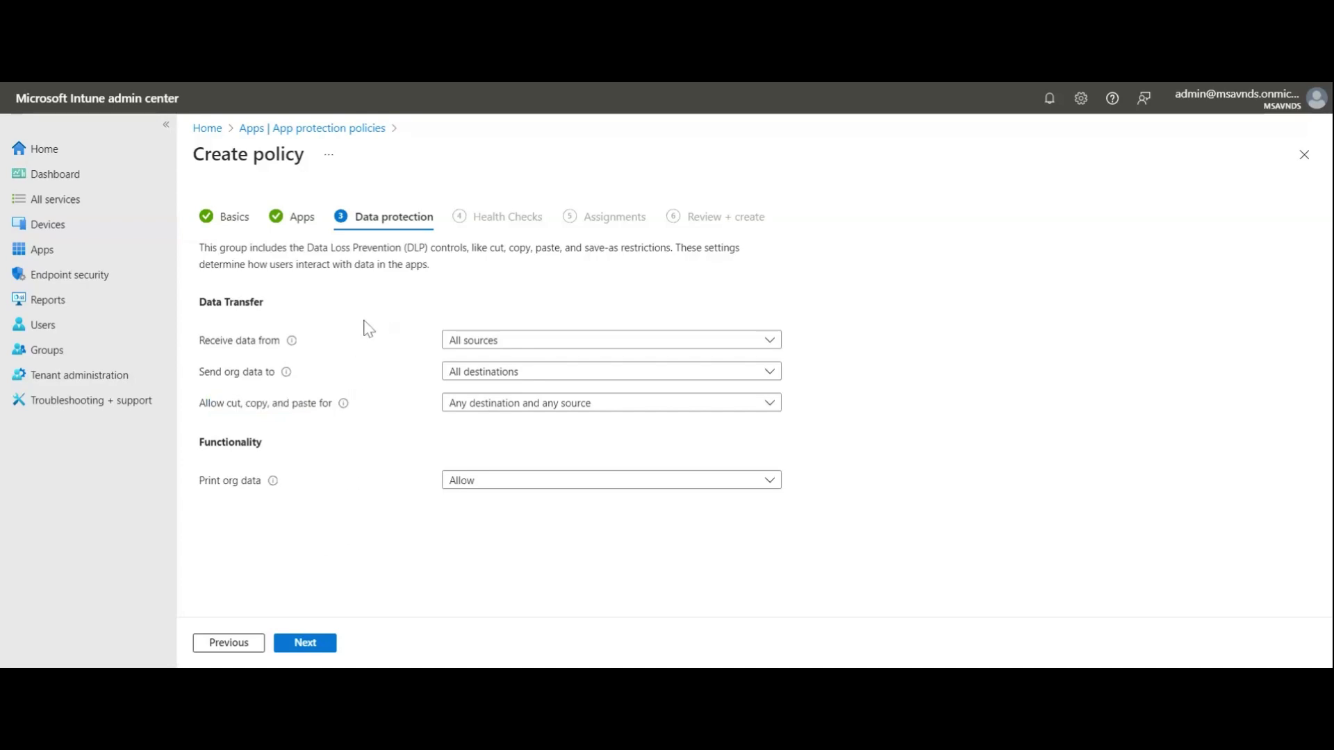
# Step: Try No sources for the "Receive data from" setting and return it to All sources
pyautogui.click(490, 342)
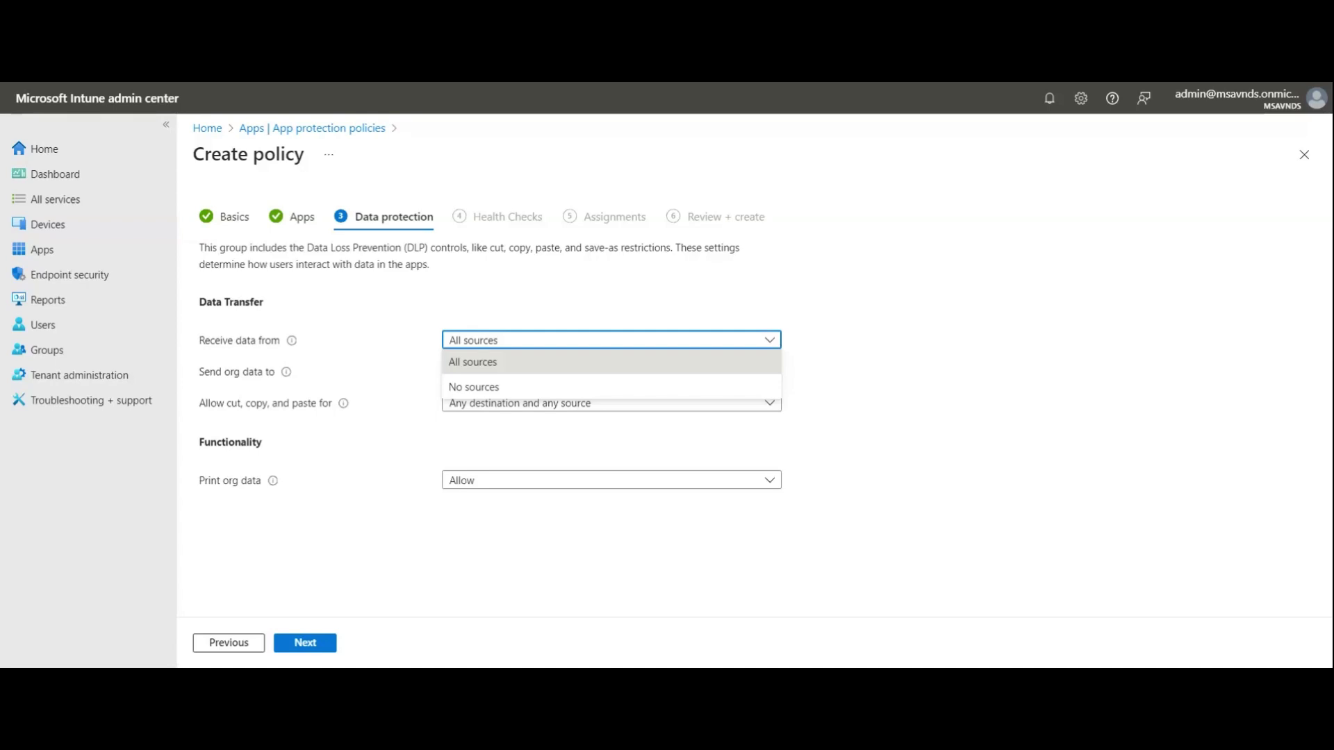
pyautogui.click(554, 368)
pyautogui.click(595, 340)
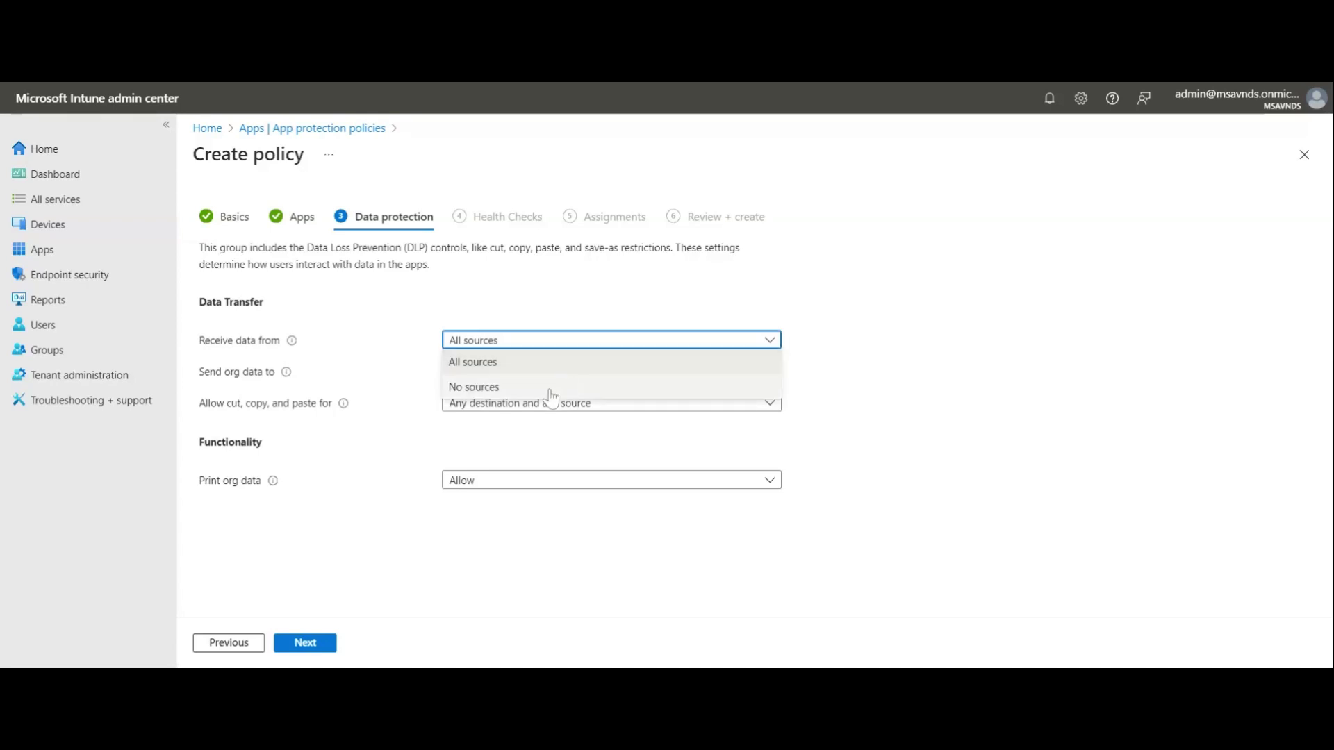
pyautogui.click(551, 390)
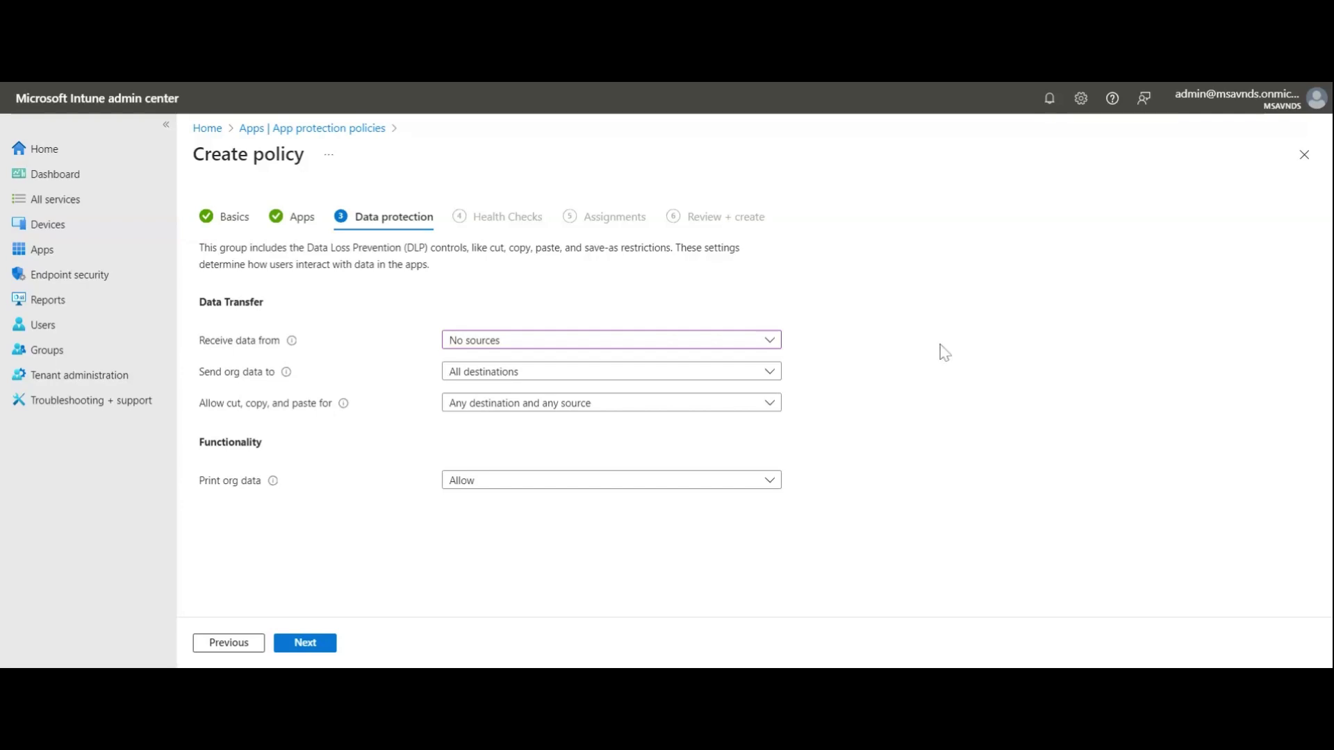
pyautogui.click(513, 342)
pyautogui.click(503, 366)
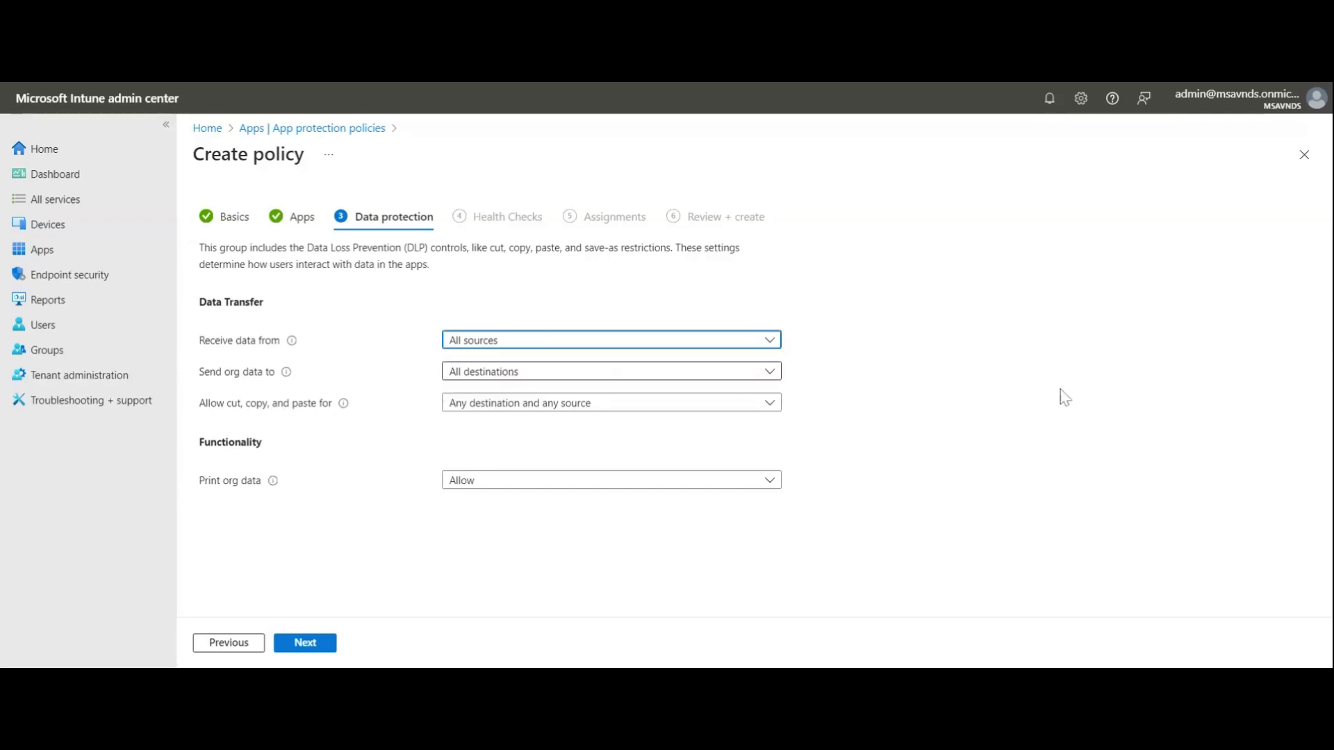
# Step: Try No destinations for the "Send org data to" setting and return it to All destinations
pyautogui.click(537, 376)
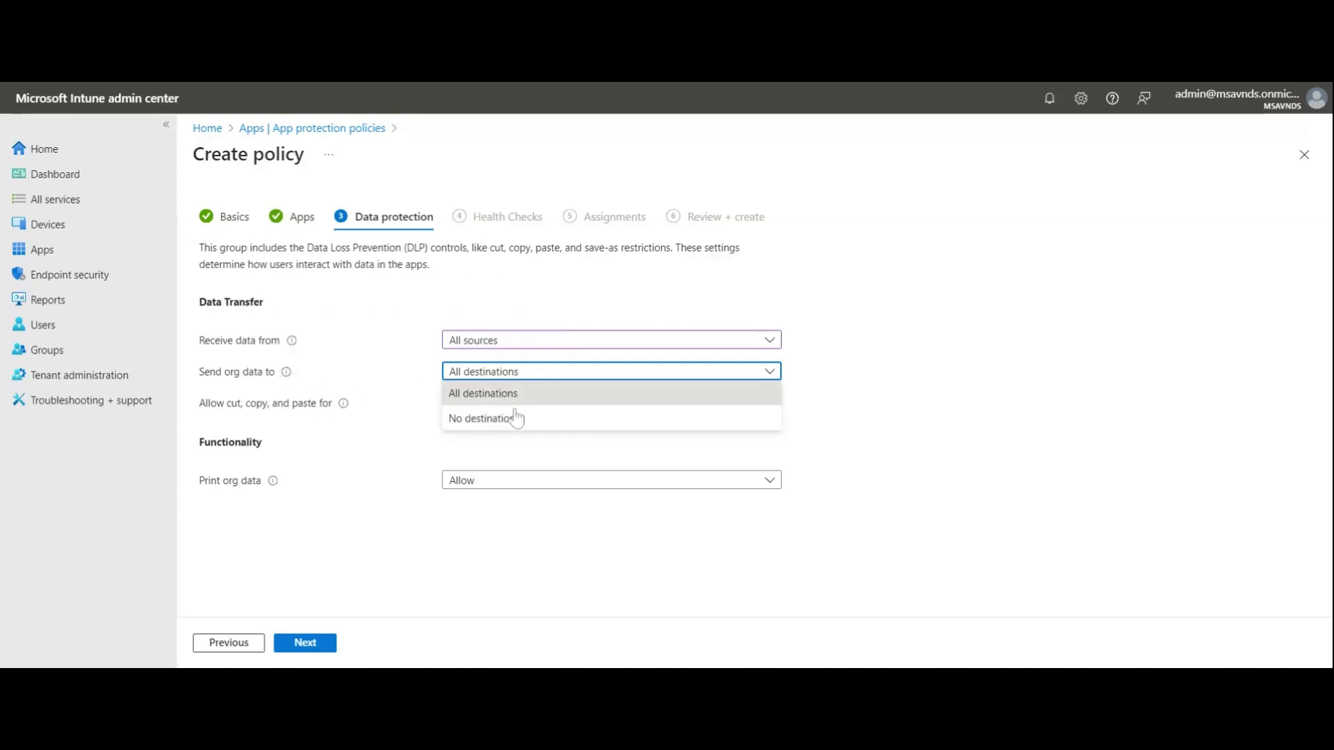
pyautogui.click(559, 403)
pyautogui.click(397, 376)
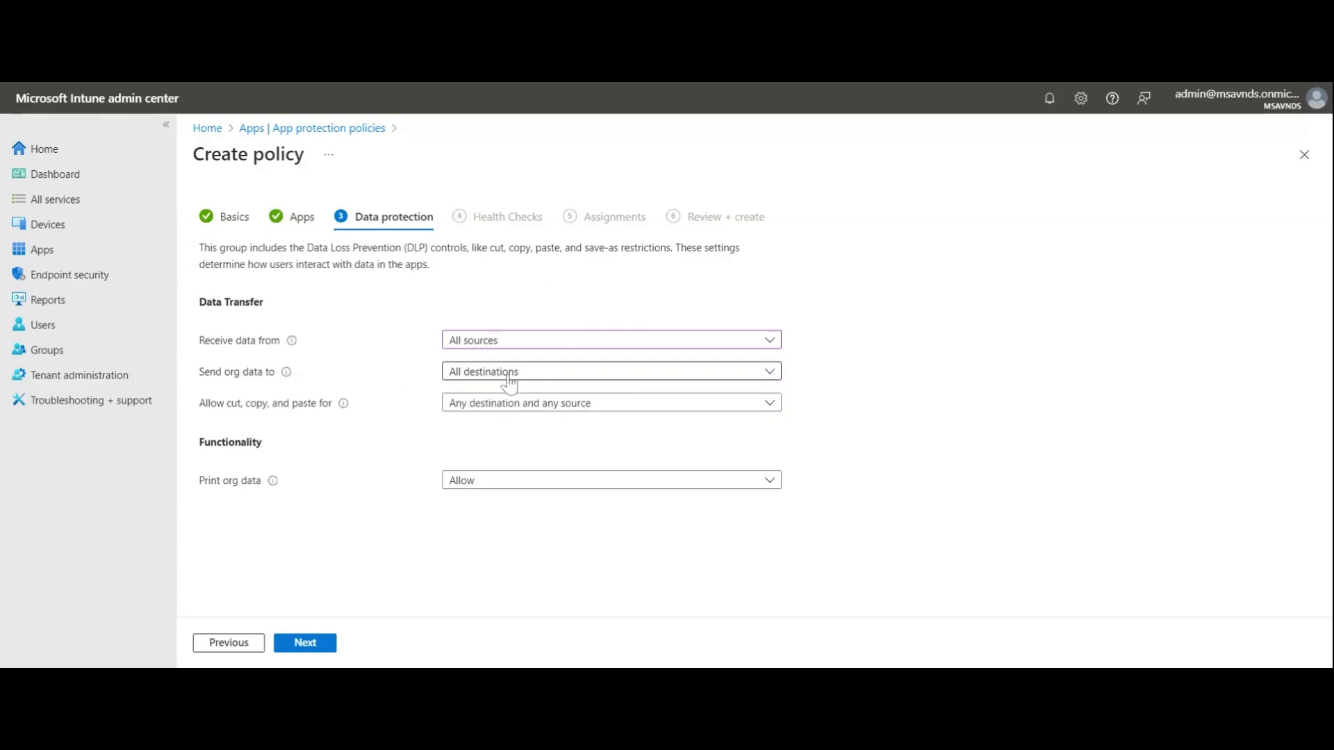
pyautogui.click(531, 378)
pyautogui.click(524, 419)
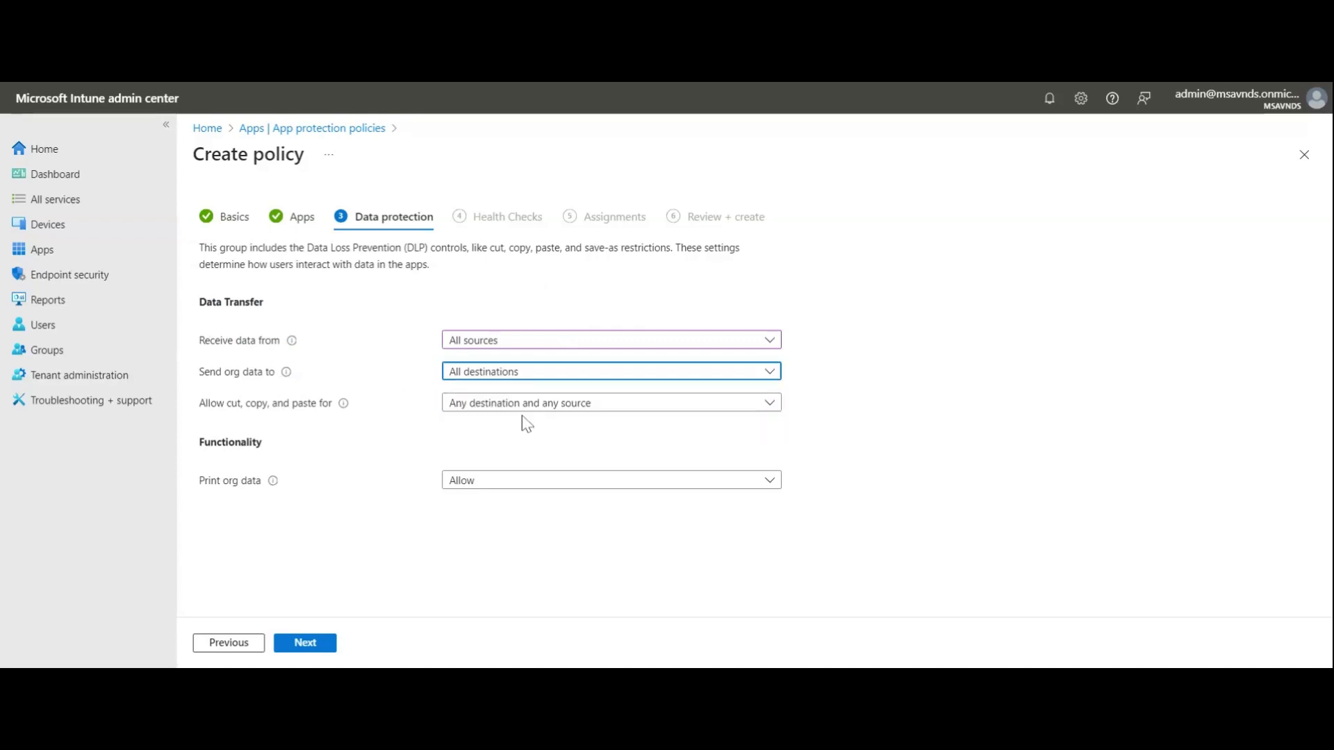
pyautogui.click(391, 365)
pyautogui.click(497, 379)
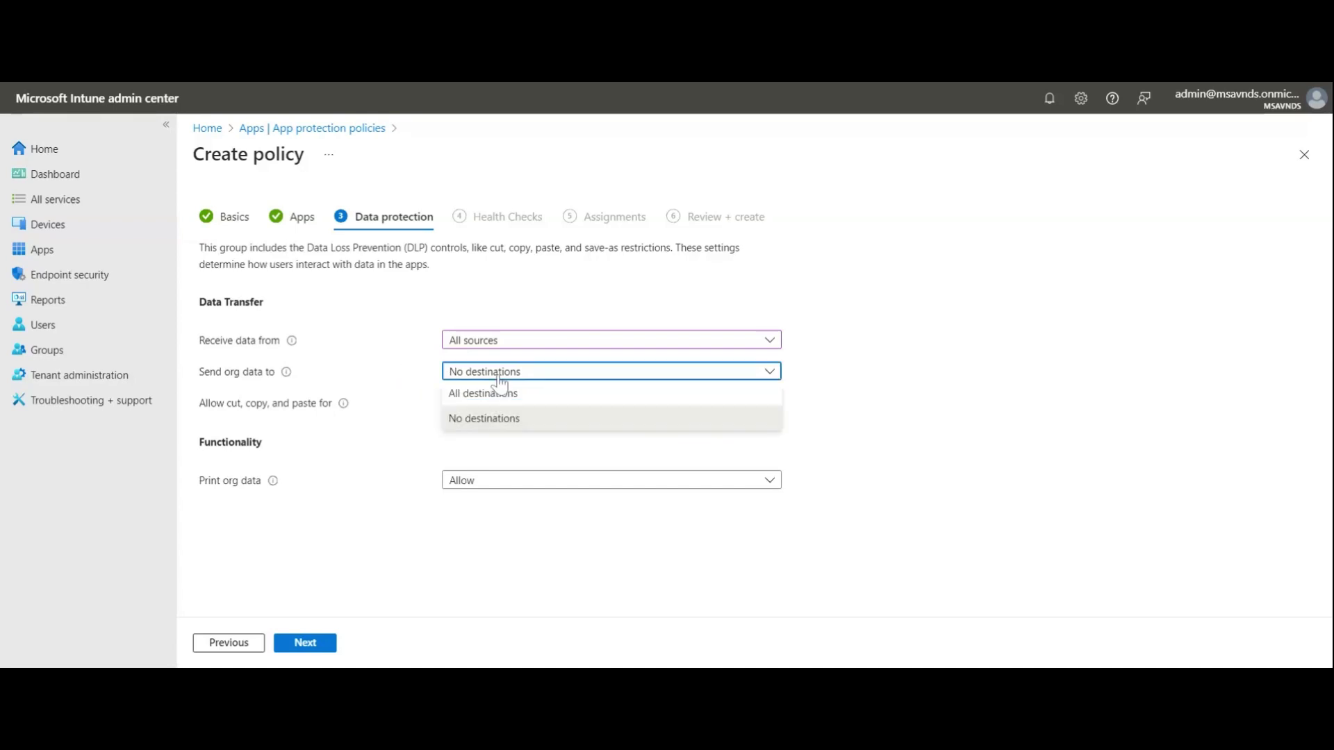
pyautogui.click(524, 417)
pyautogui.click(985, 396)
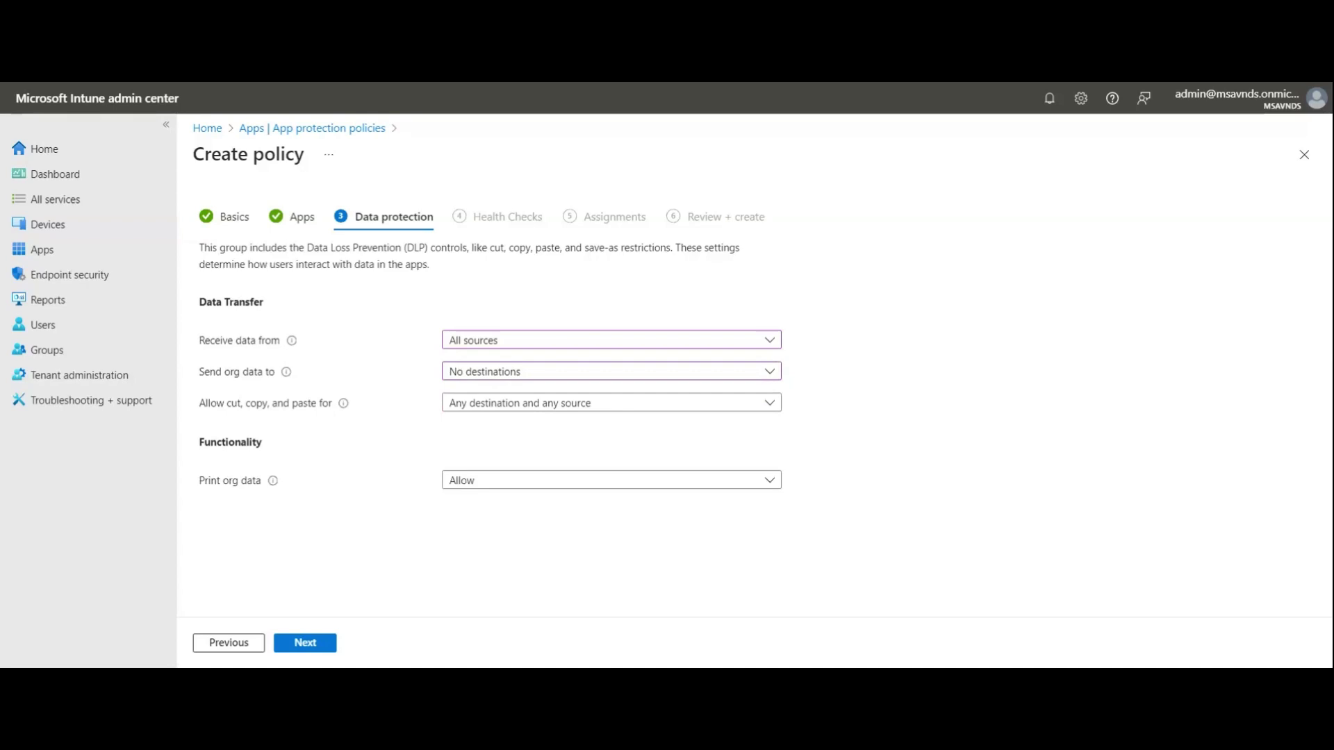
pyautogui.click(636, 372)
pyautogui.click(593, 393)
# Step: Try "No destination or source" for cut, copy, and paste, and return the setting to "Any destination and any source"
pyautogui.click(479, 404)
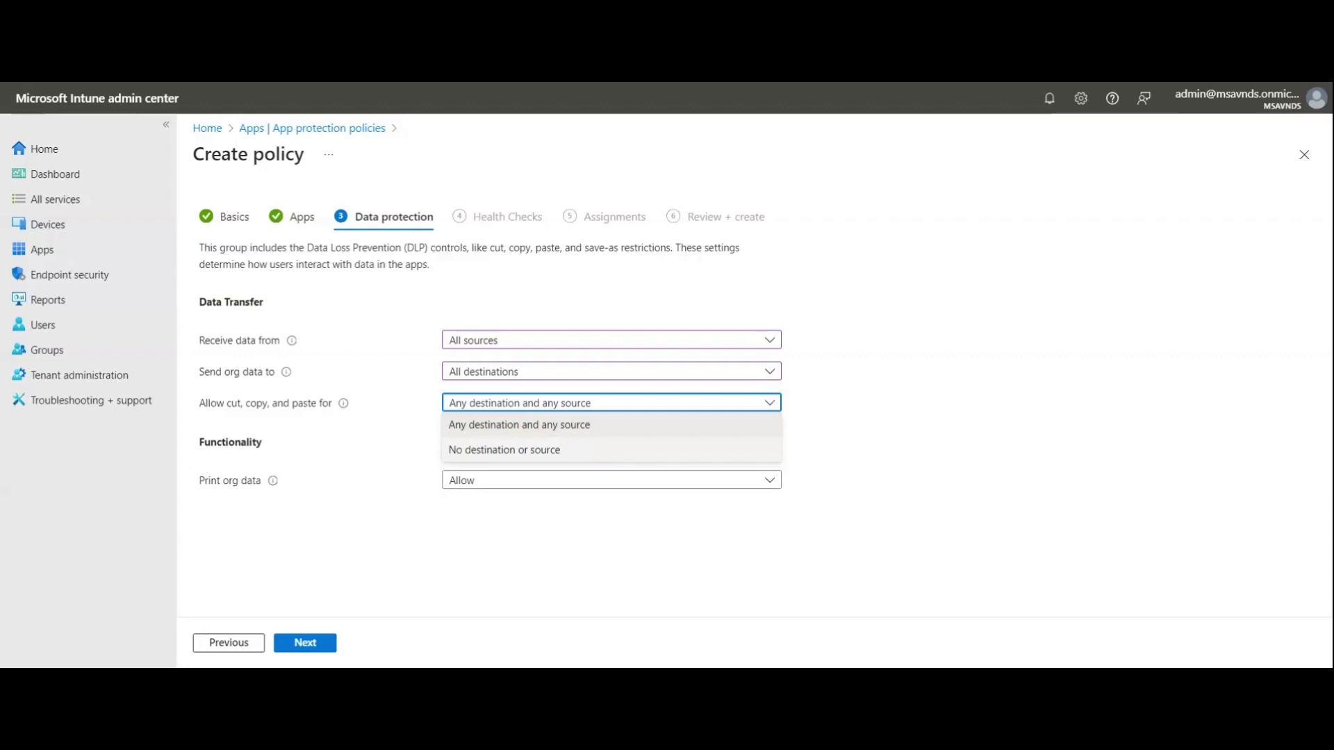
pyautogui.click(777, 425)
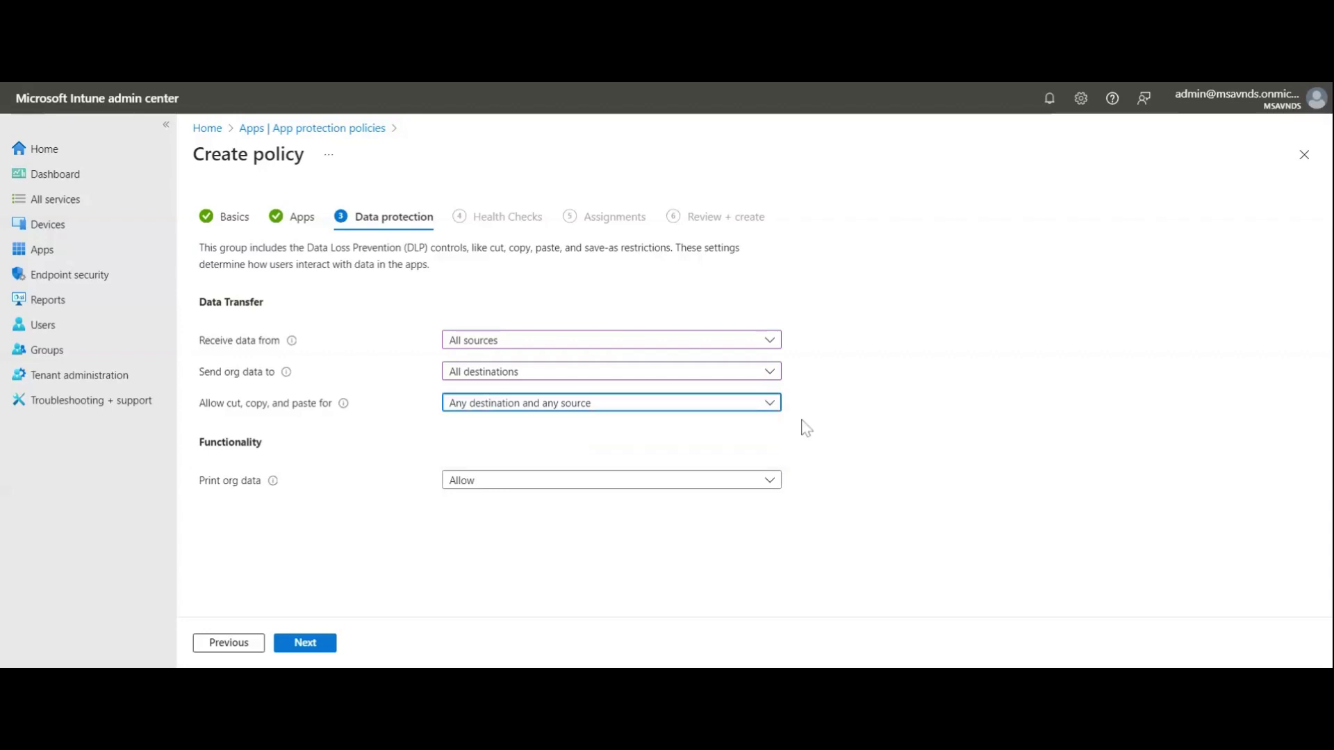
pyautogui.click(549, 405)
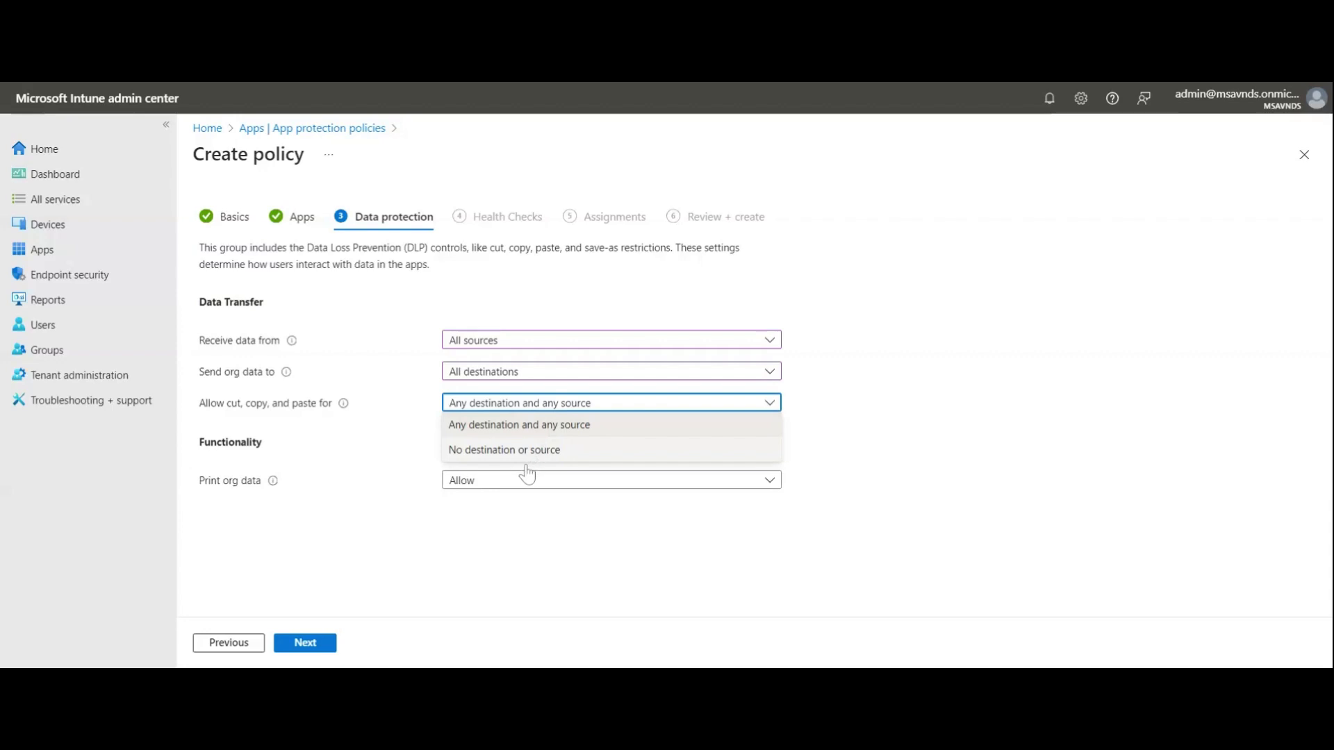
pyautogui.click(514, 452)
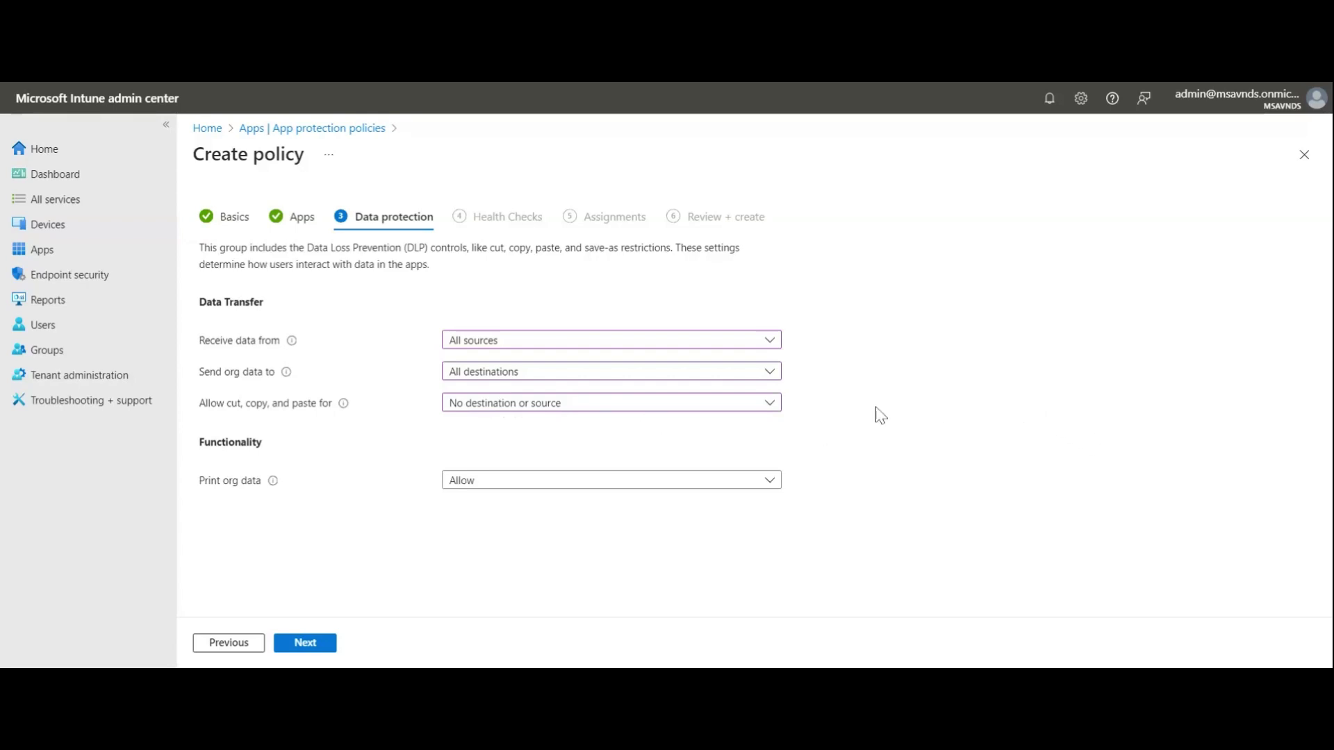
pyautogui.click(640, 404)
pyautogui.click(608, 432)
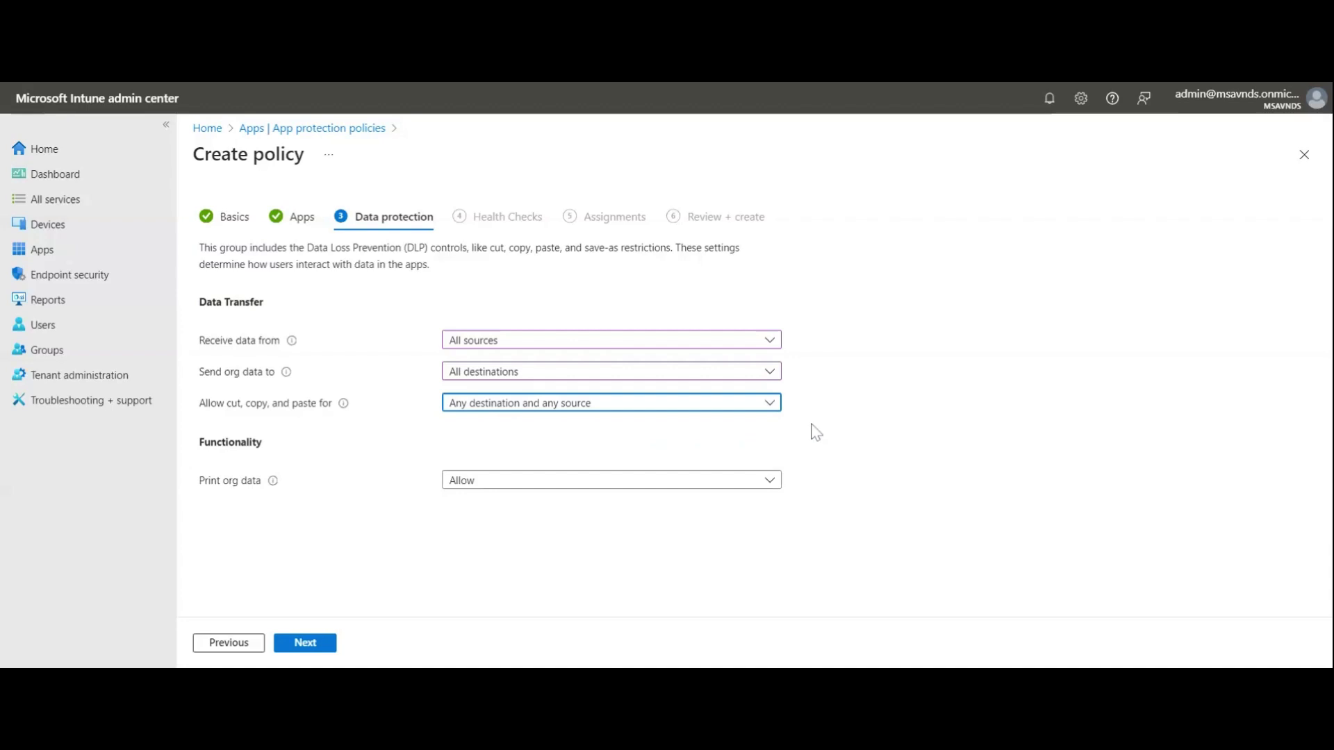
# Step: Set the Print org data option under Functionality to Block
pyautogui.moveTo(273, 485)
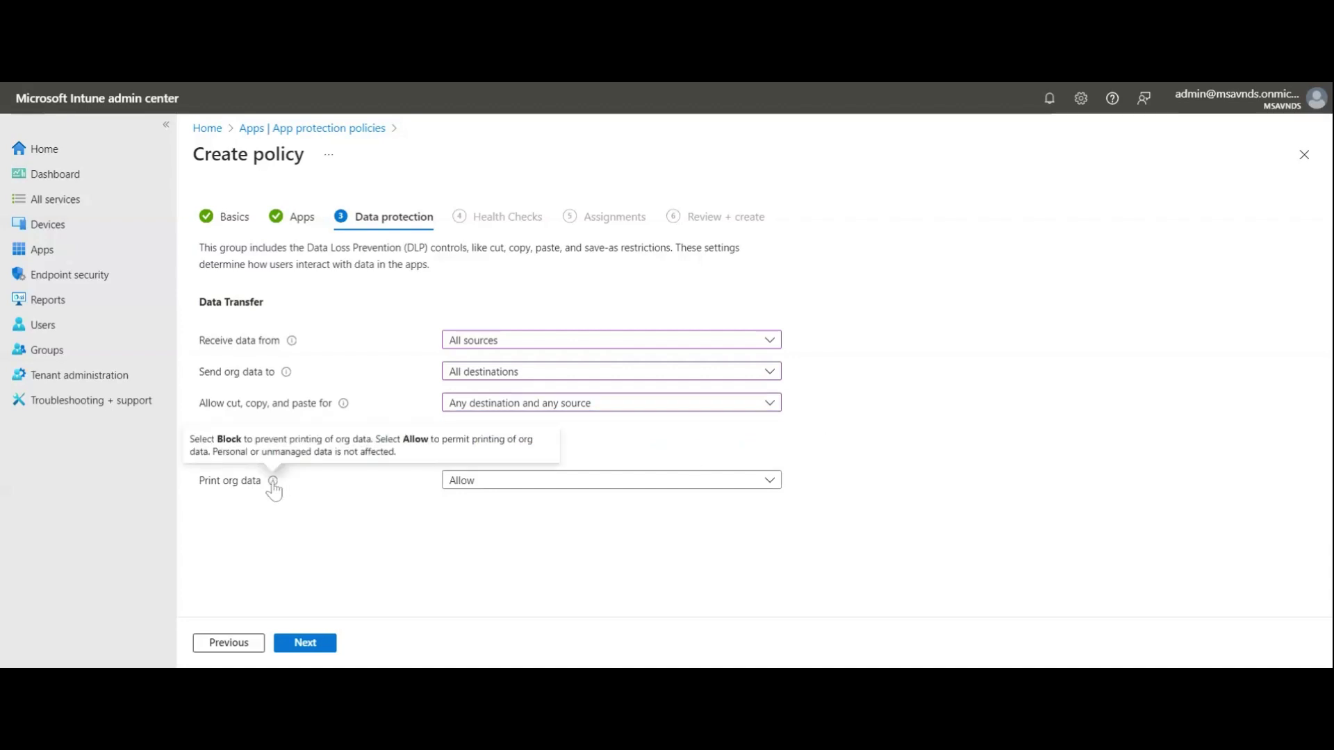
pyautogui.moveTo(199, 482); pyautogui.dragTo(215, 485)
pyautogui.click(353, 531)
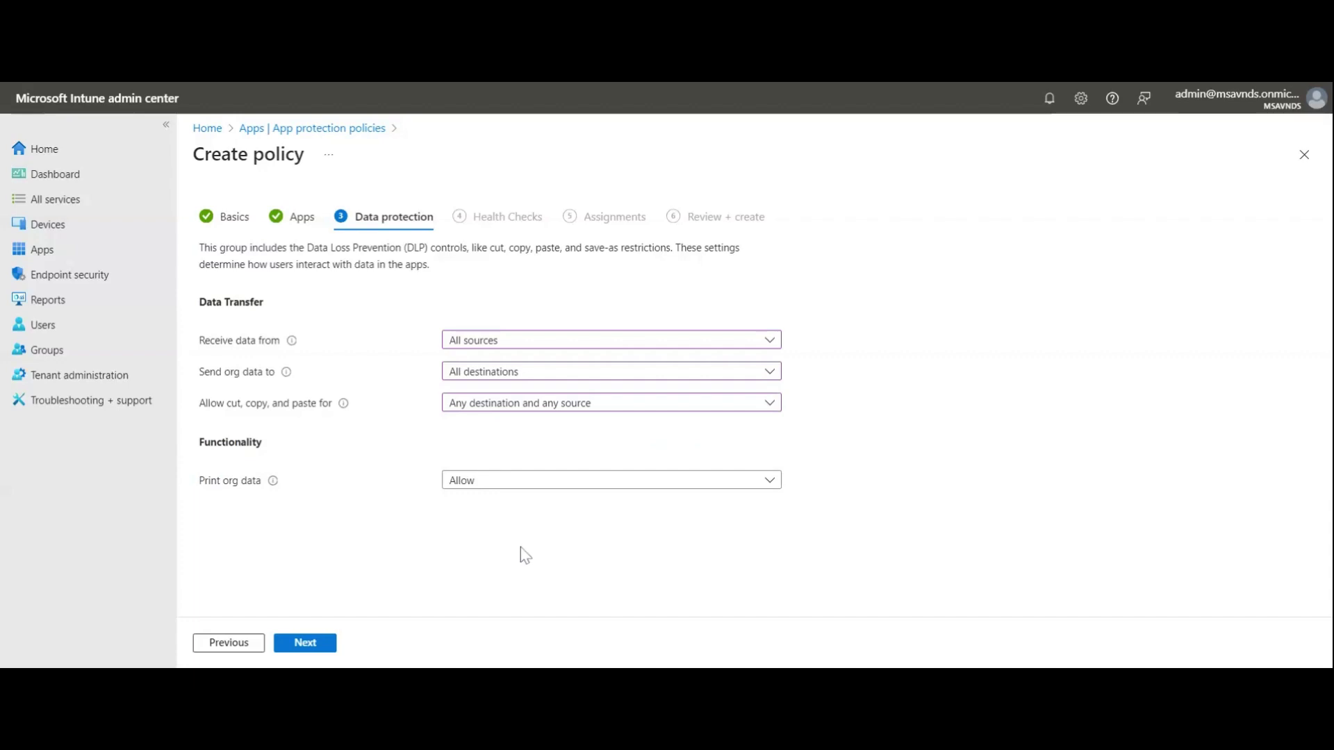
pyautogui.click(538, 486)
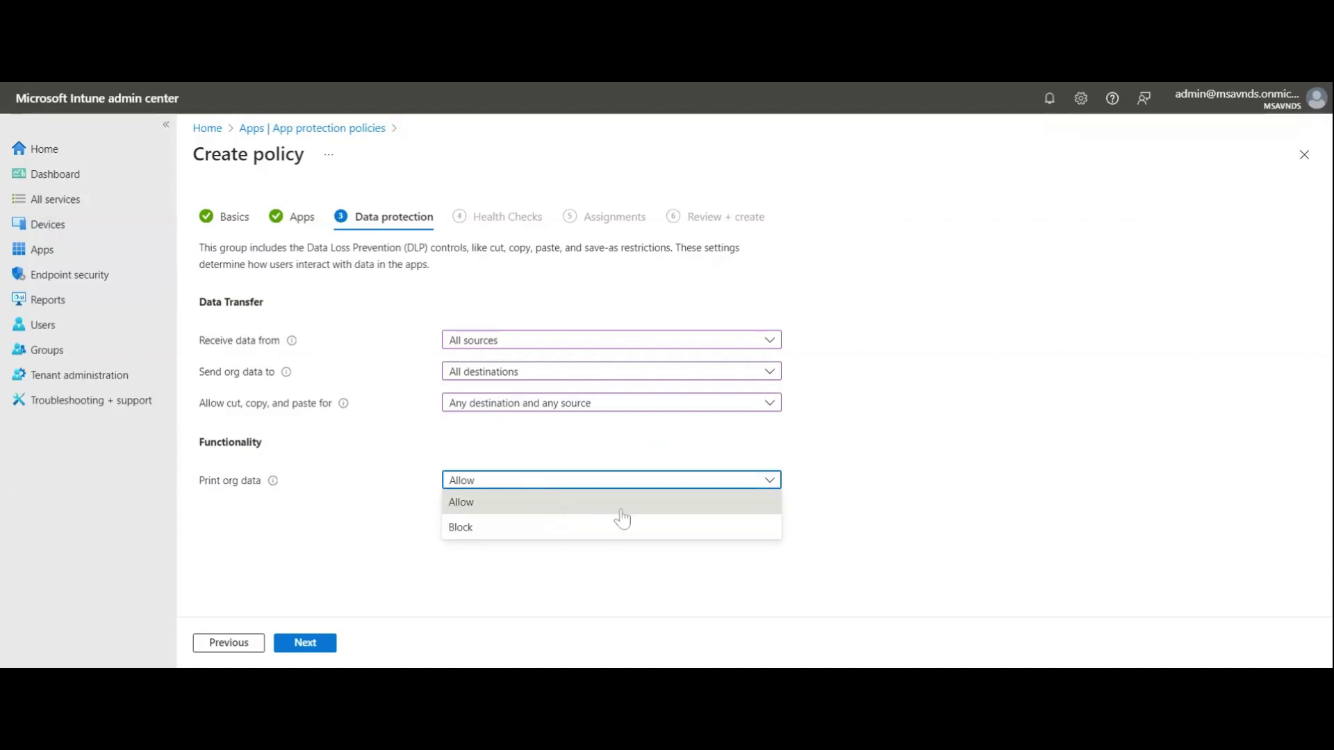
pyautogui.click(357, 537)
pyautogui.click(657, 481)
pyautogui.click(563, 532)
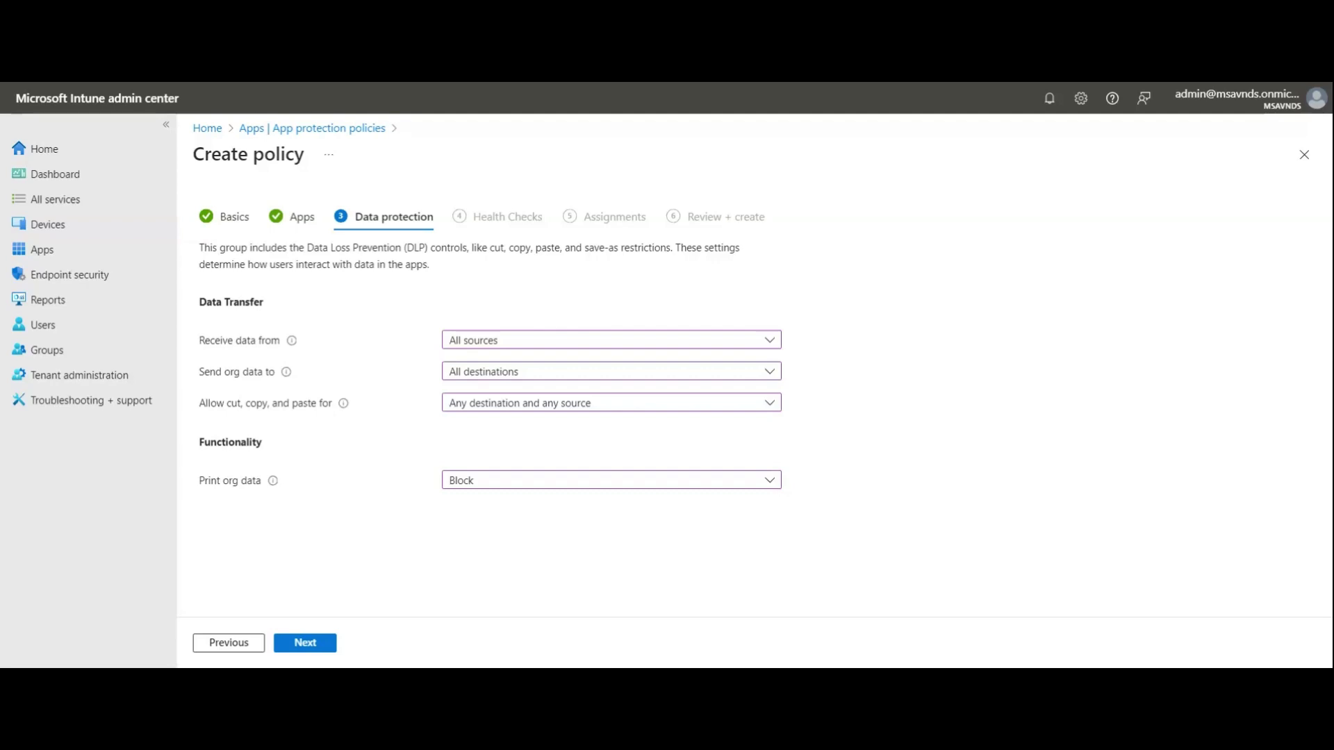
pyautogui.click(512, 486)
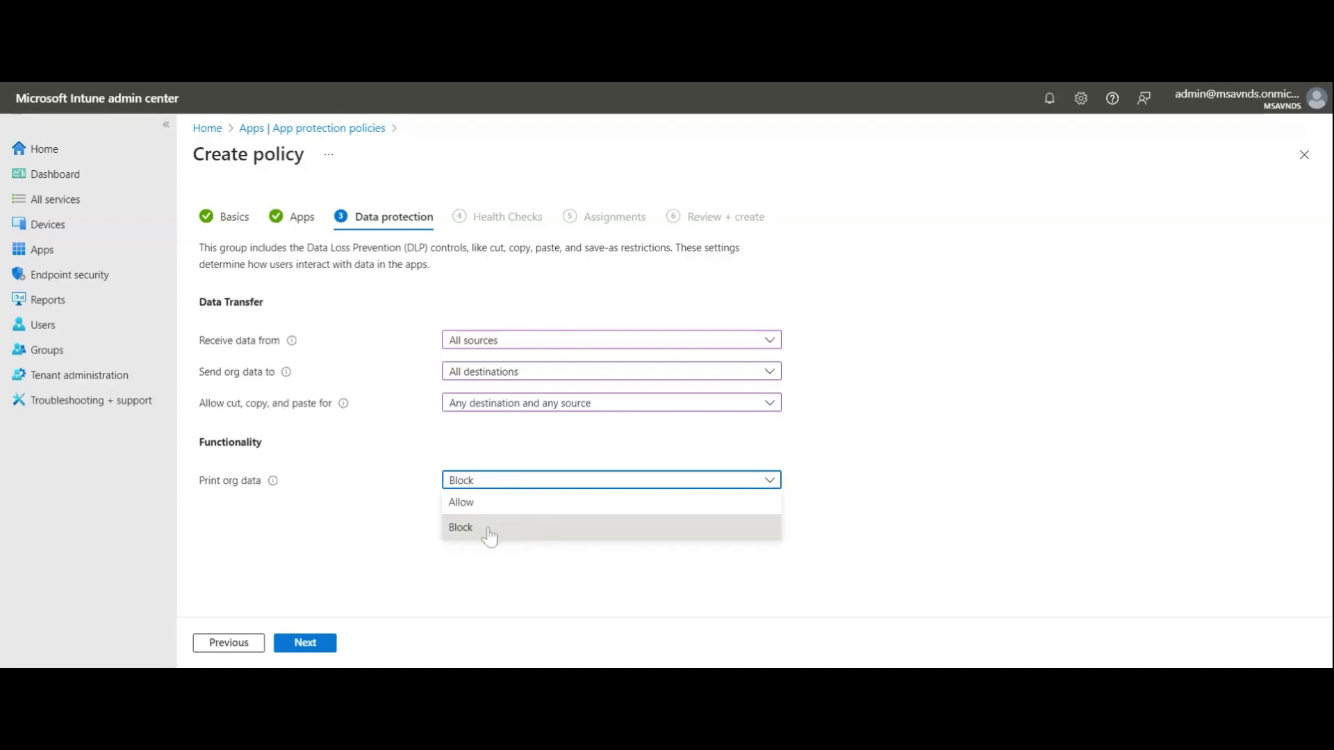
pyautogui.click(371, 517)
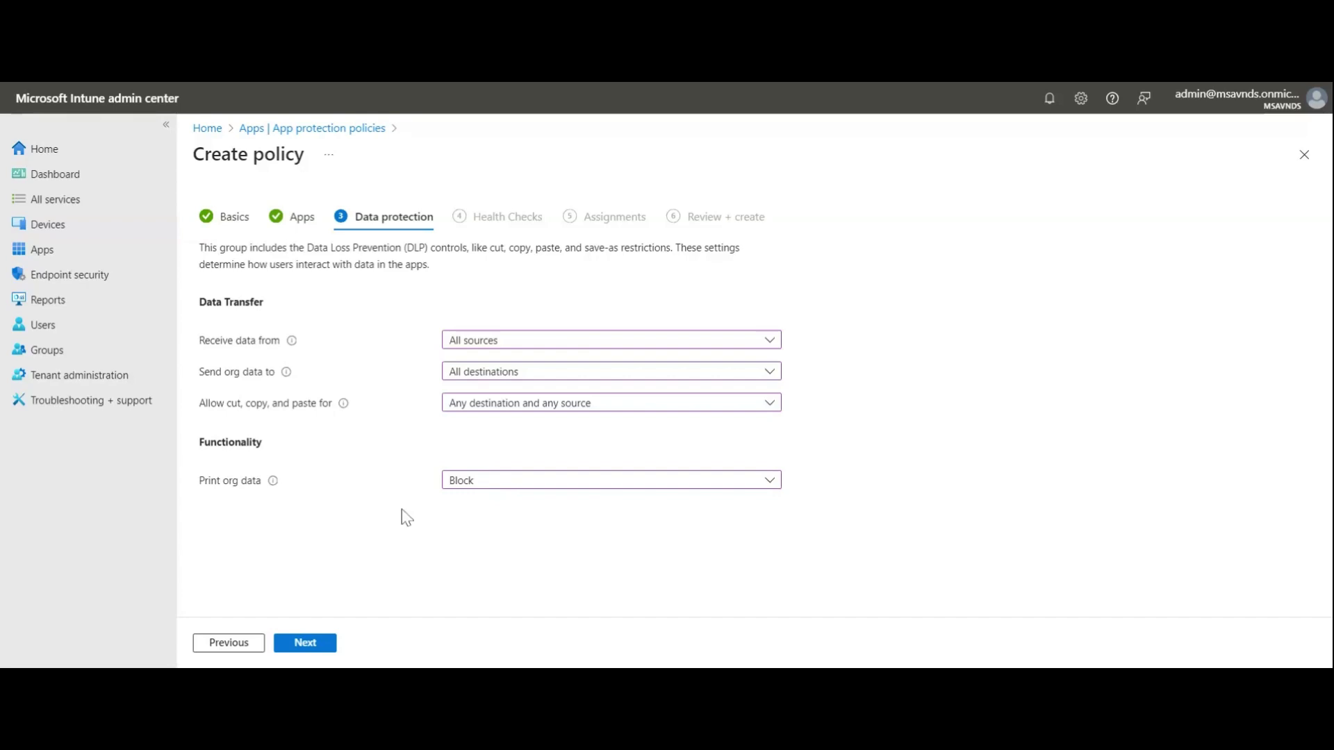
# Step: Set "Allow cut, copy, and paste for" to "No destination or source" and proceed to the Health Checks page
pyautogui.click(535, 406)
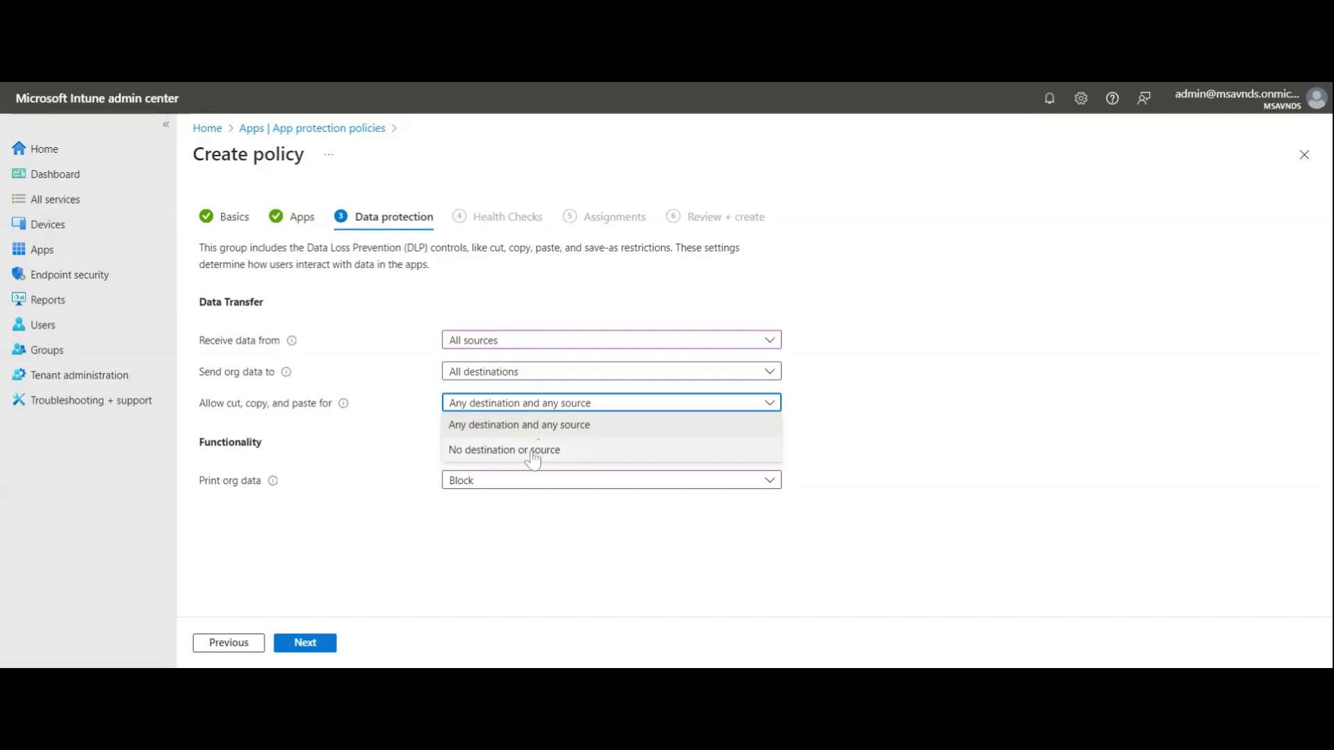
pyautogui.click(535, 450)
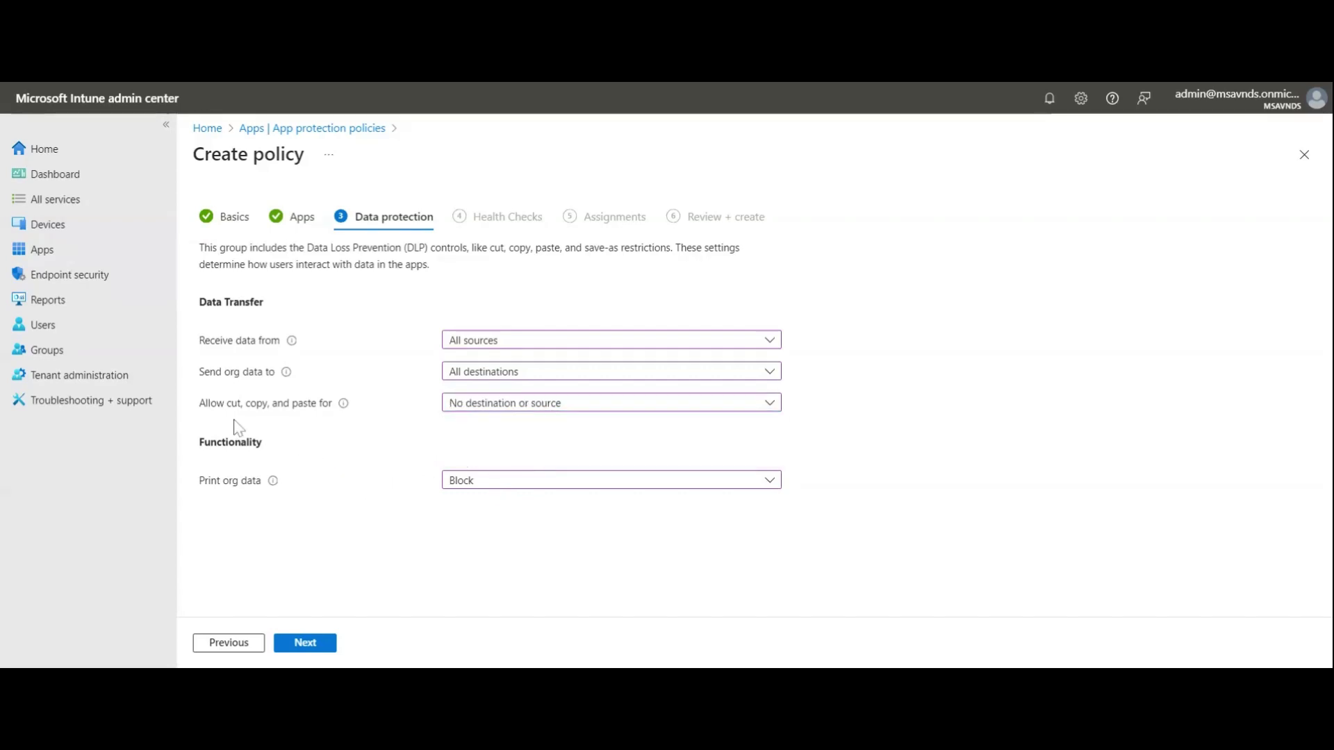
pyautogui.moveTo(223, 408); pyautogui.dragTo(298, 412)
pyautogui.click(330, 538)
pyautogui.click(311, 645)
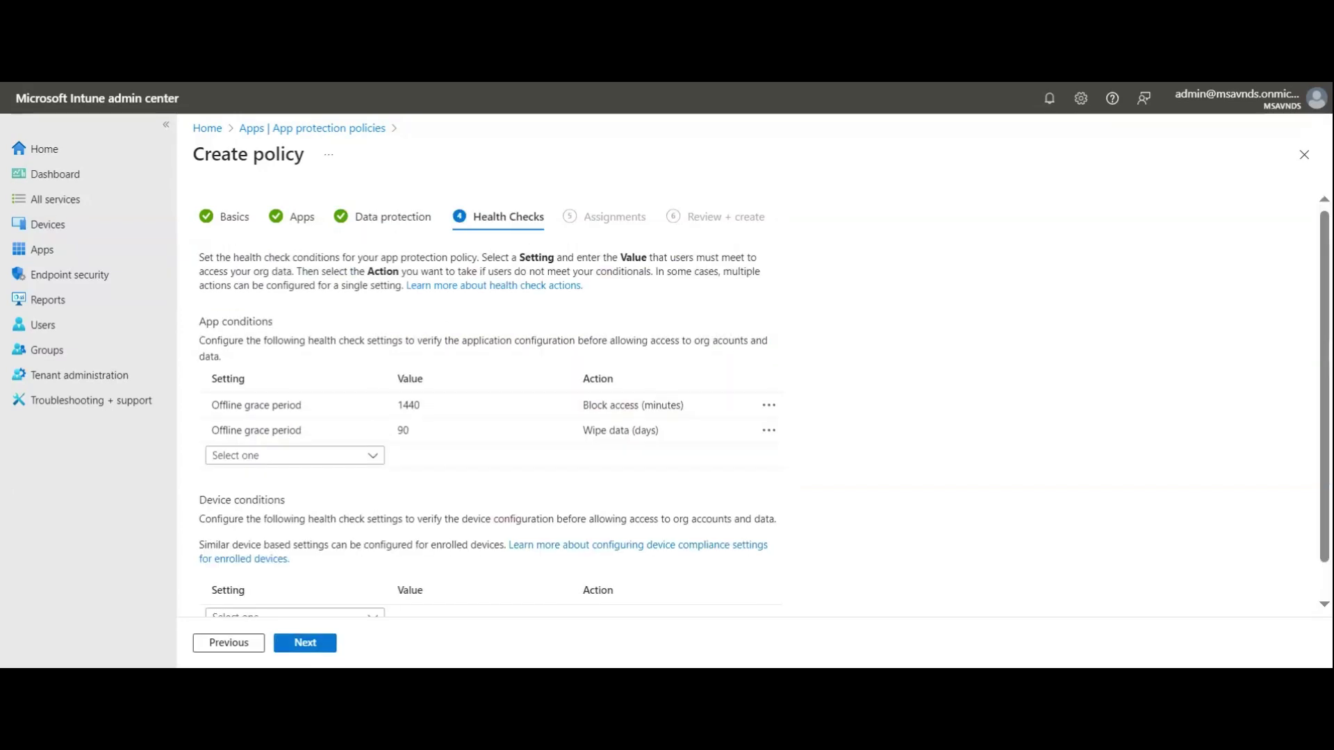
# Step: Examine the App conditions and Device conditions sections, including the values of both default Offline grace period rows
pyautogui.scroll(-1, 961, 338)
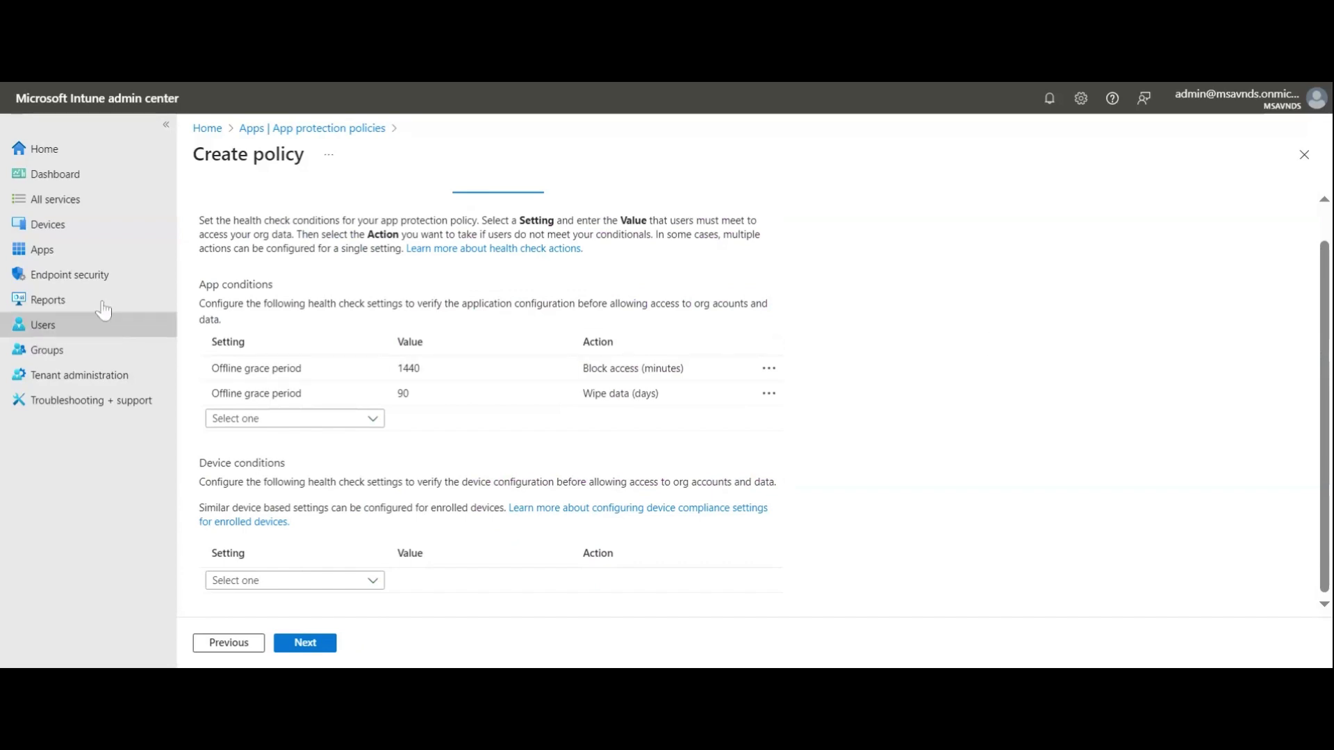
pyautogui.moveTo(207, 285); pyautogui.dragTo(275, 288)
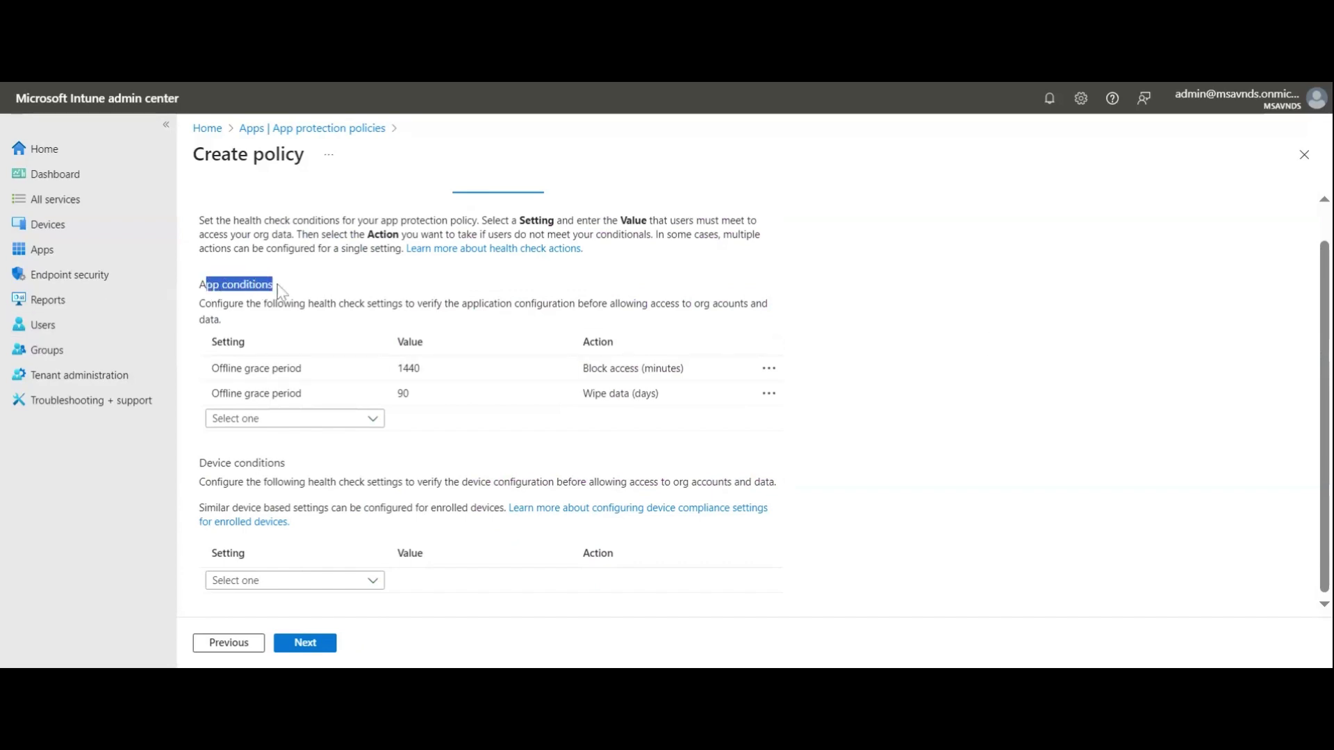
pyautogui.moveTo(198, 463); pyautogui.dragTo(285, 465)
pyautogui.click(1017, 483)
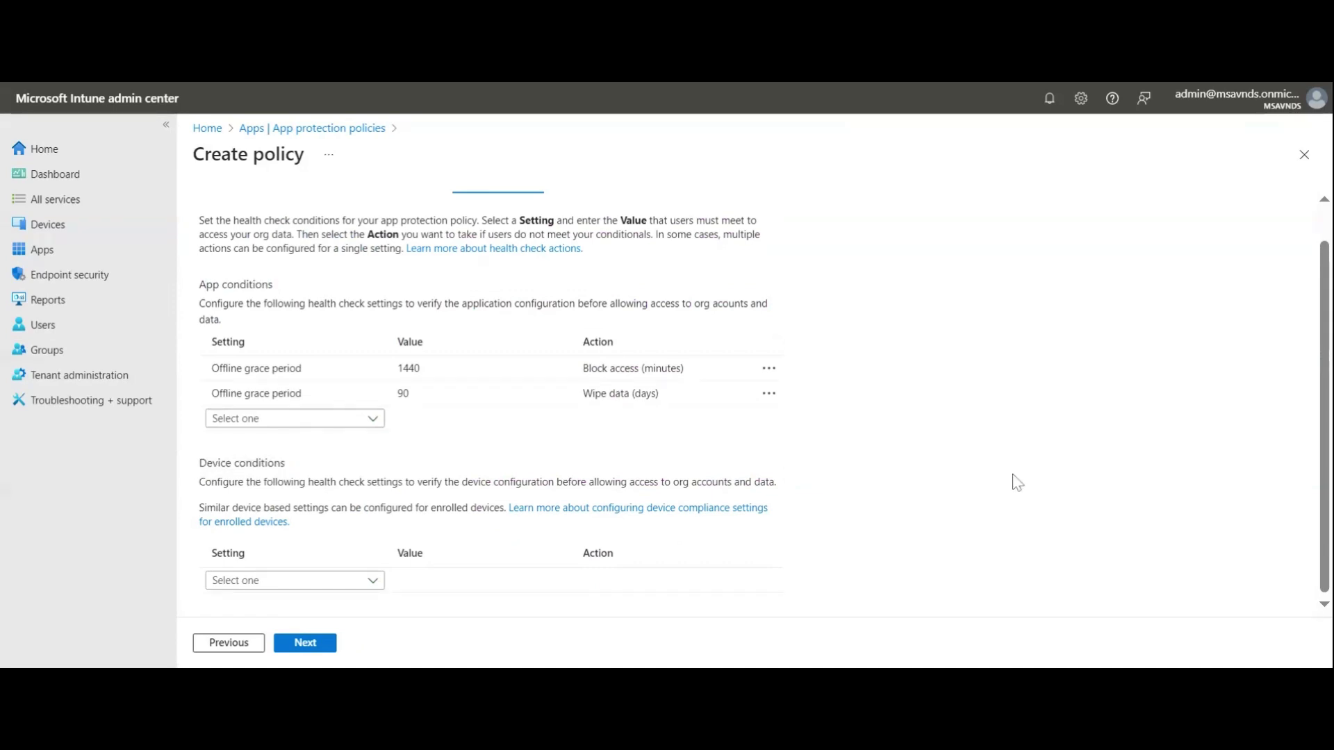
pyautogui.scroll(1, 1016, 482)
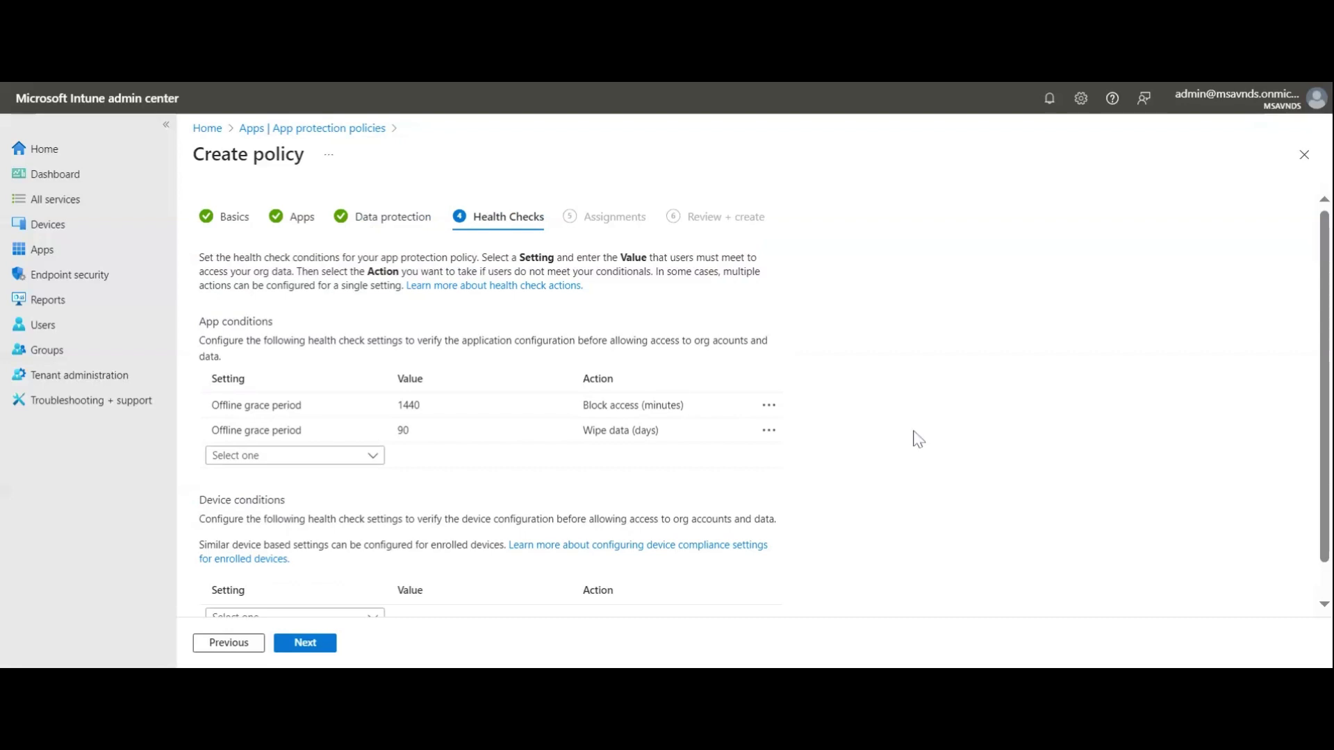
pyautogui.moveTo(239, 322); pyautogui.dragTo(276, 322)
pyautogui.click(942, 352)
pyautogui.click(298, 407)
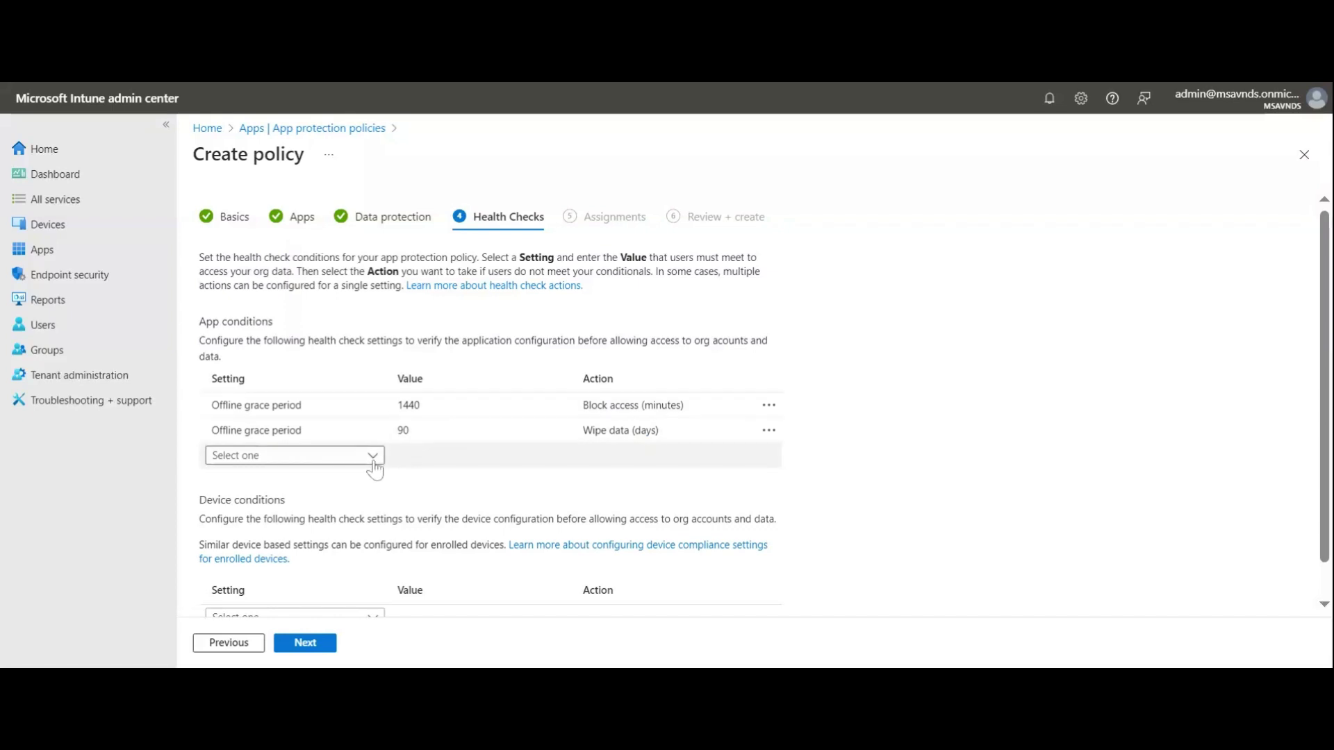
pyautogui.click(297, 417)
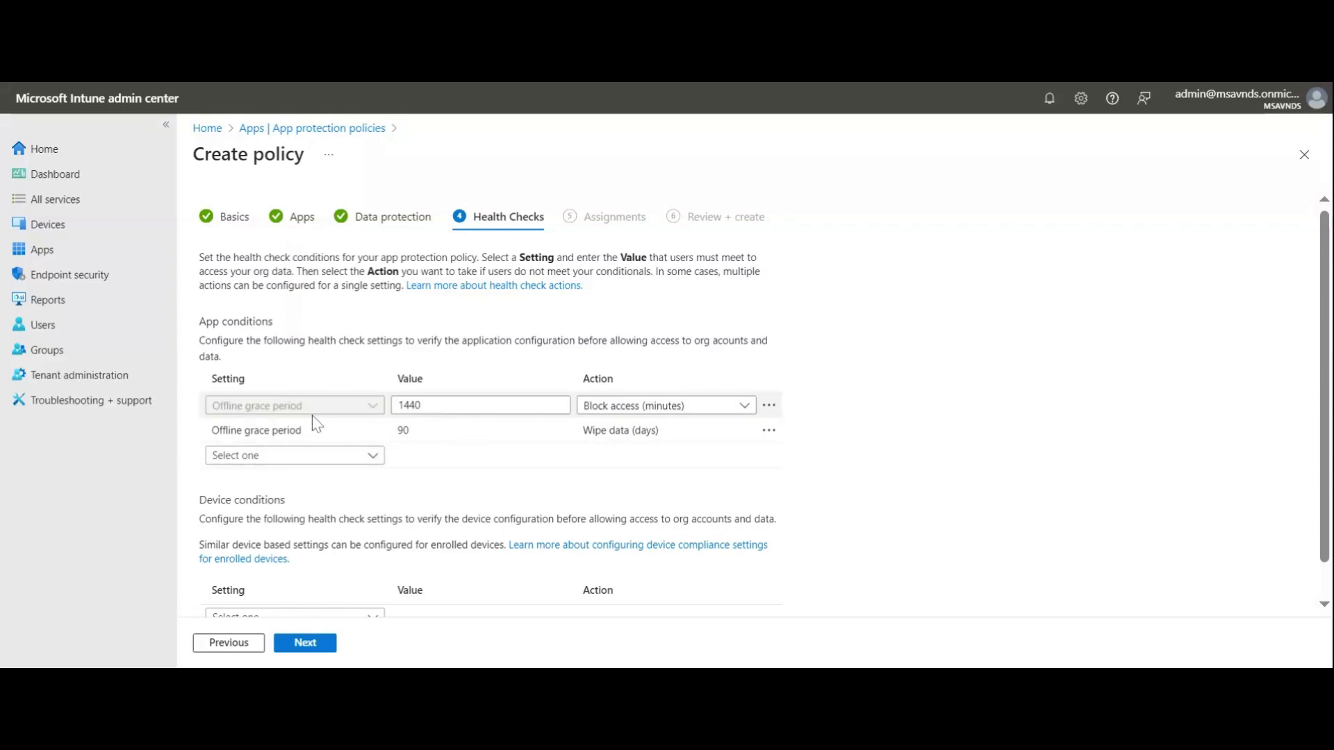
pyautogui.click(445, 405)
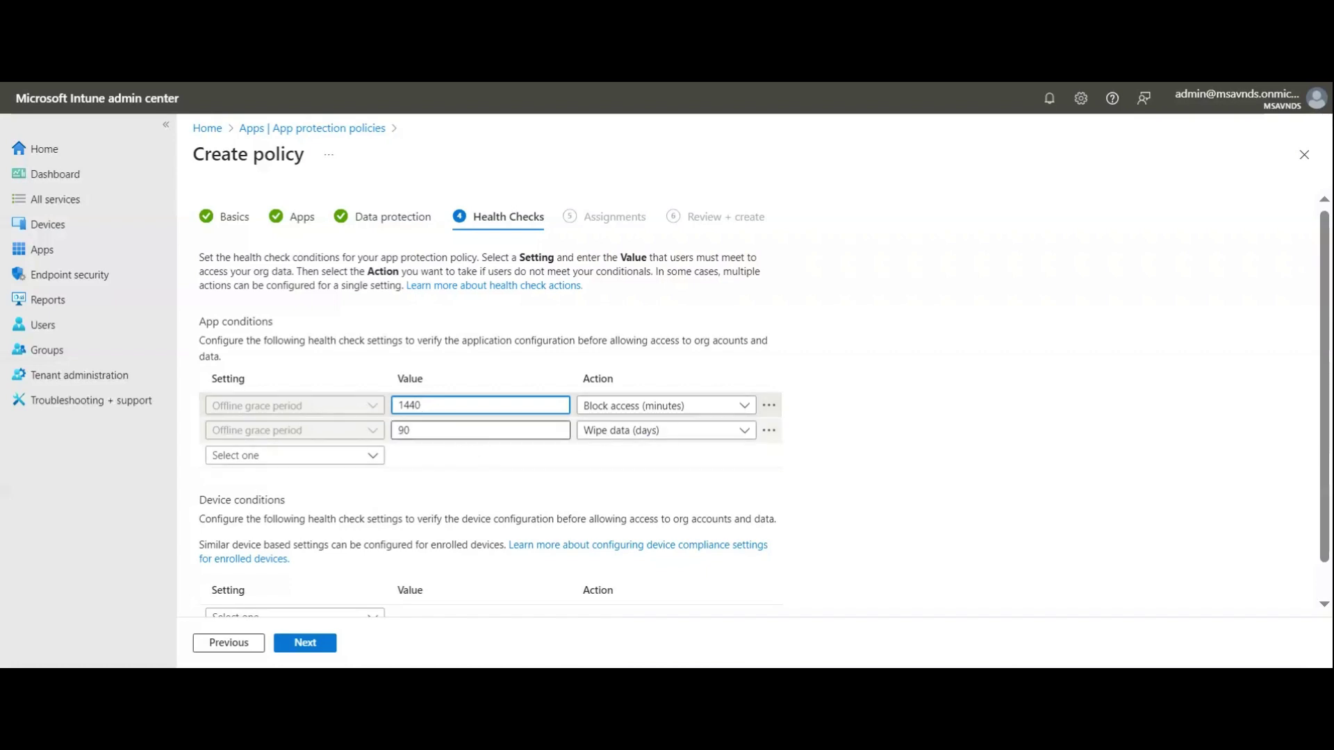
pyautogui.click(410, 430)
pyautogui.hotkey('ctrl', 'a')
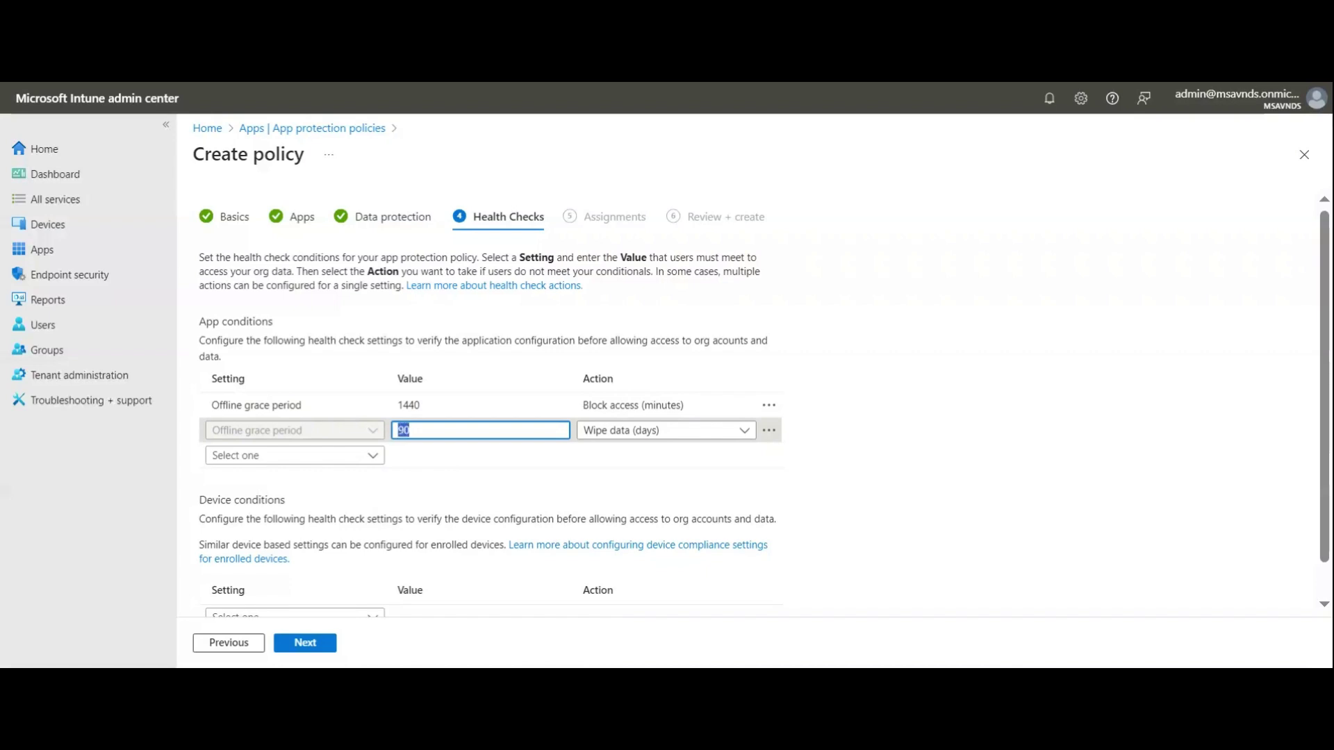
pyautogui.click(1013, 415)
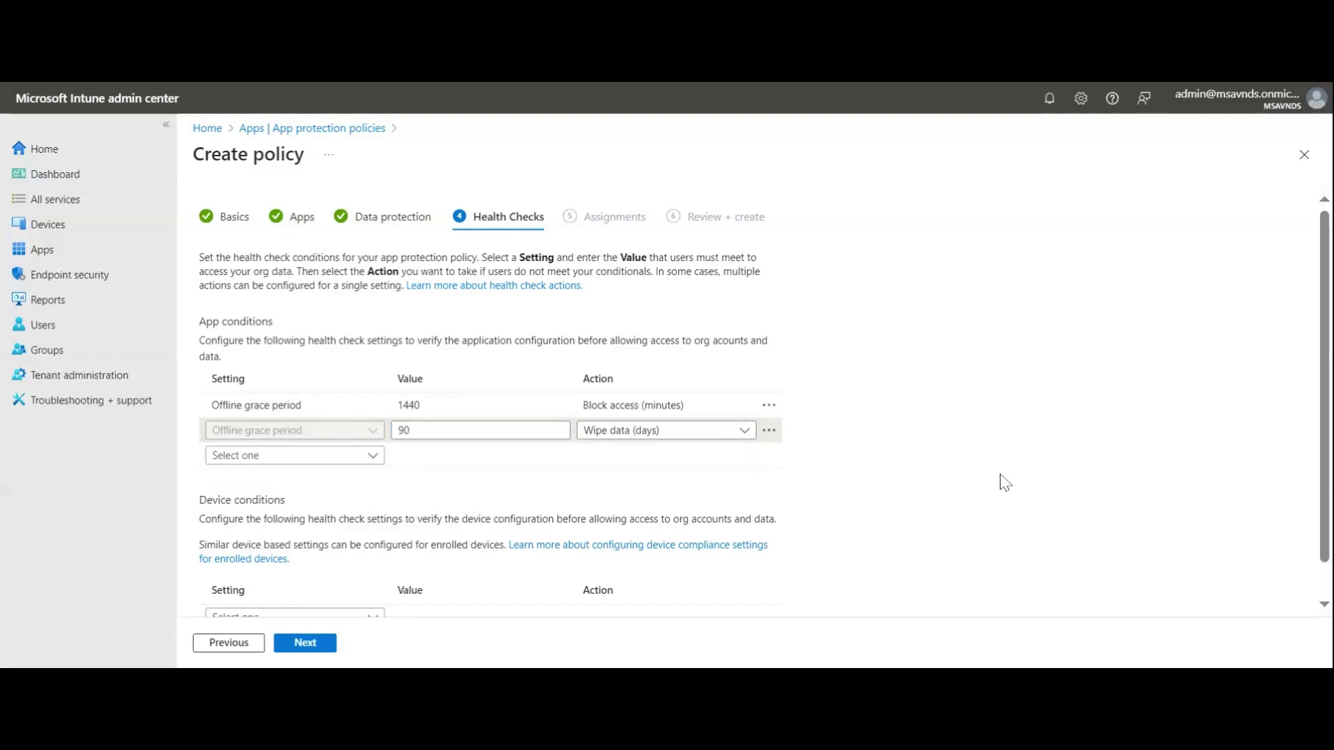
# Step: Add a Disabled account setting under App conditions with the action Wipe data
pyautogui.click(370, 457)
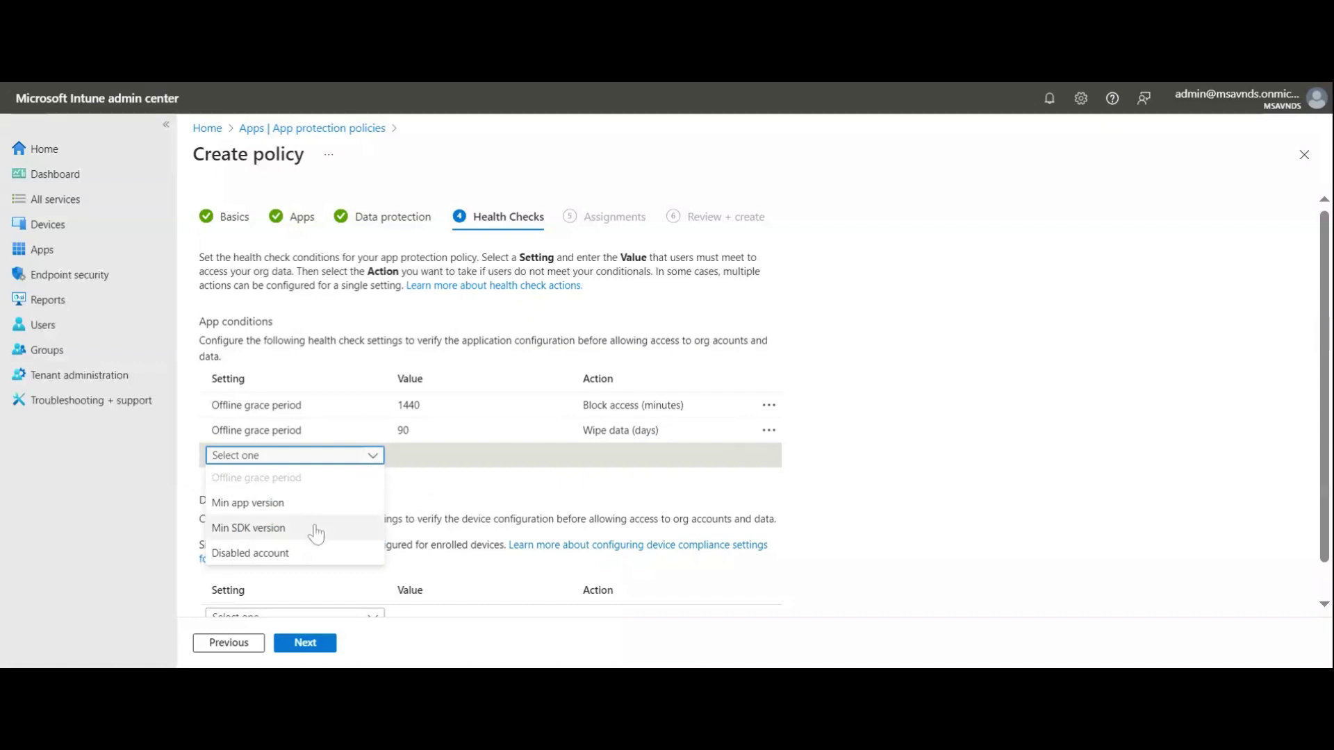
pyautogui.click(286, 553)
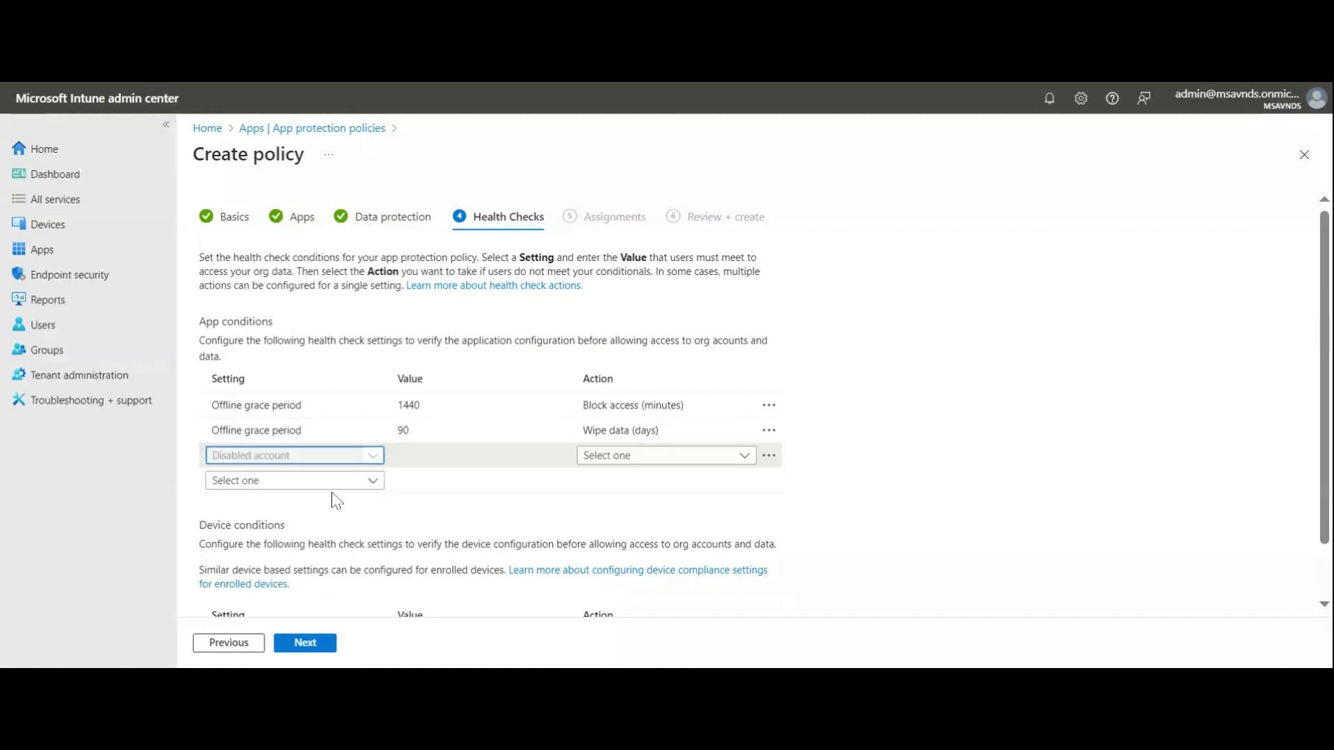
pyautogui.click(639, 460)
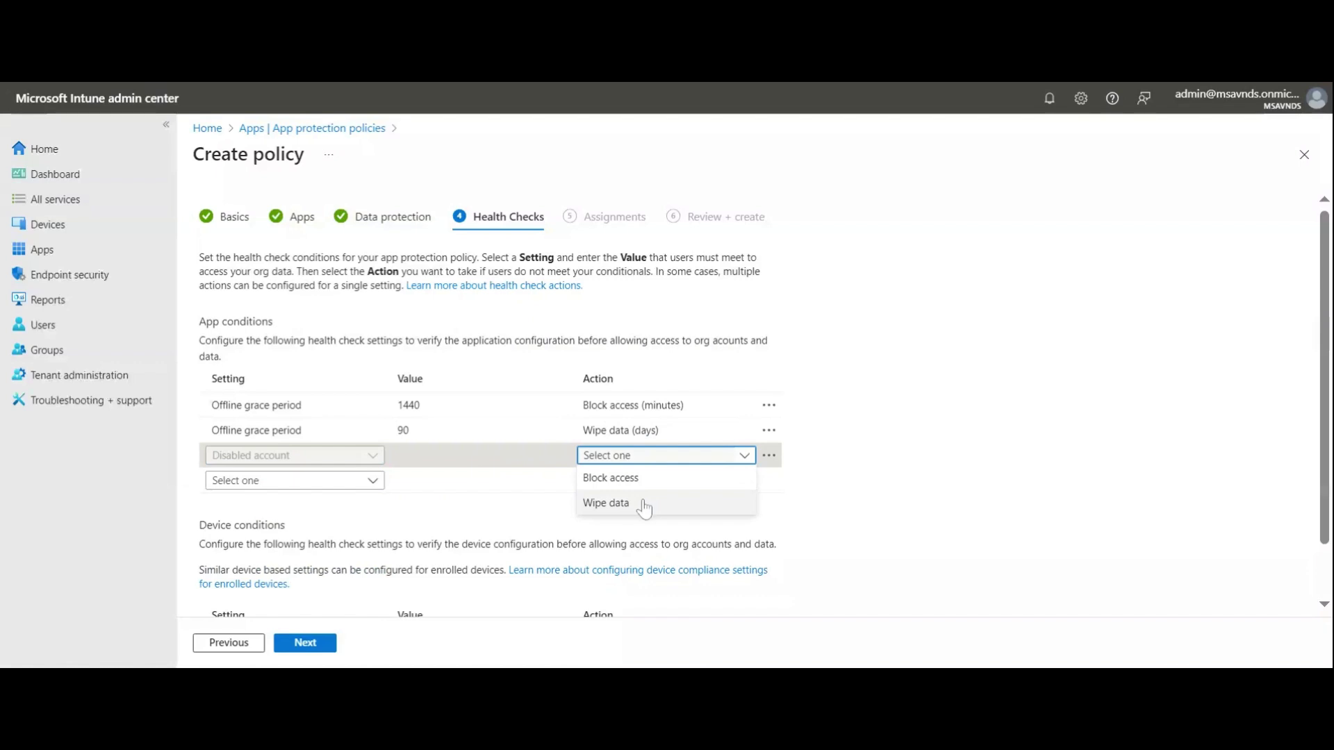
pyautogui.click(644, 505)
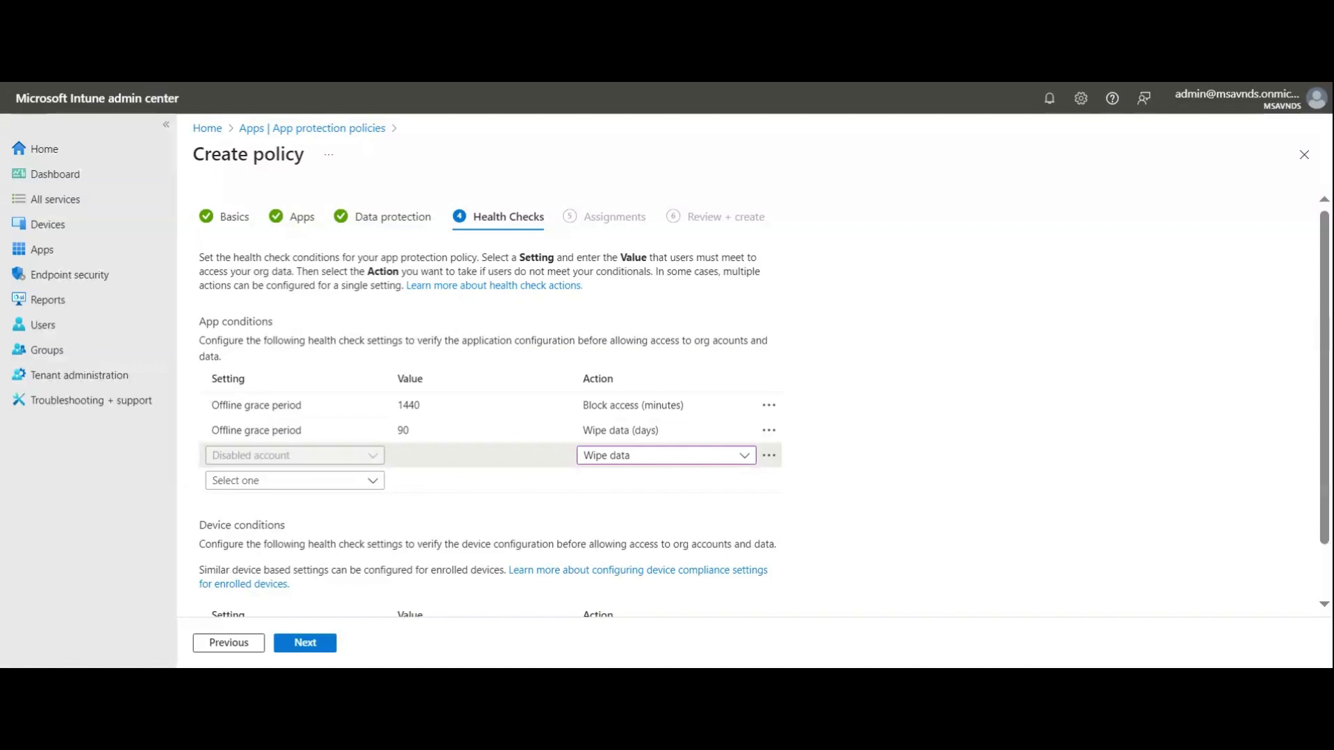
pyautogui.click(670, 460)
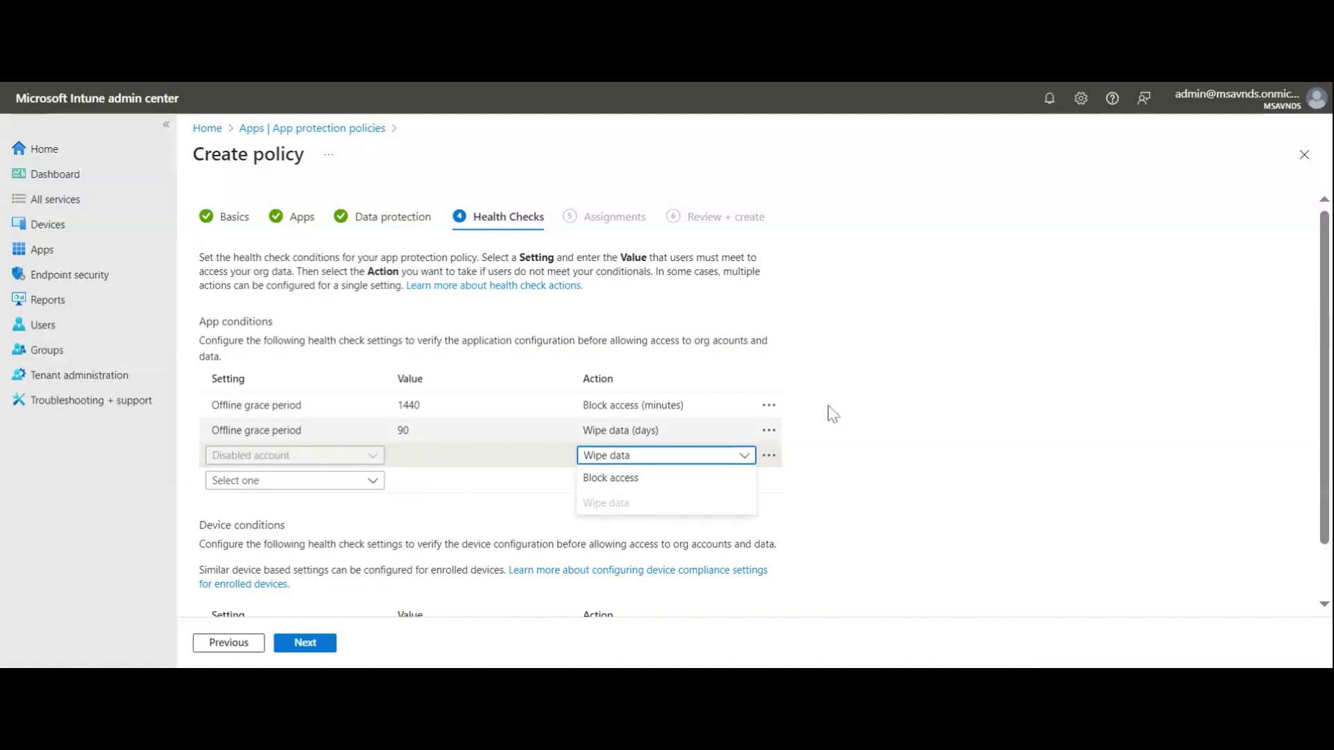
pyautogui.click(1001, 390)
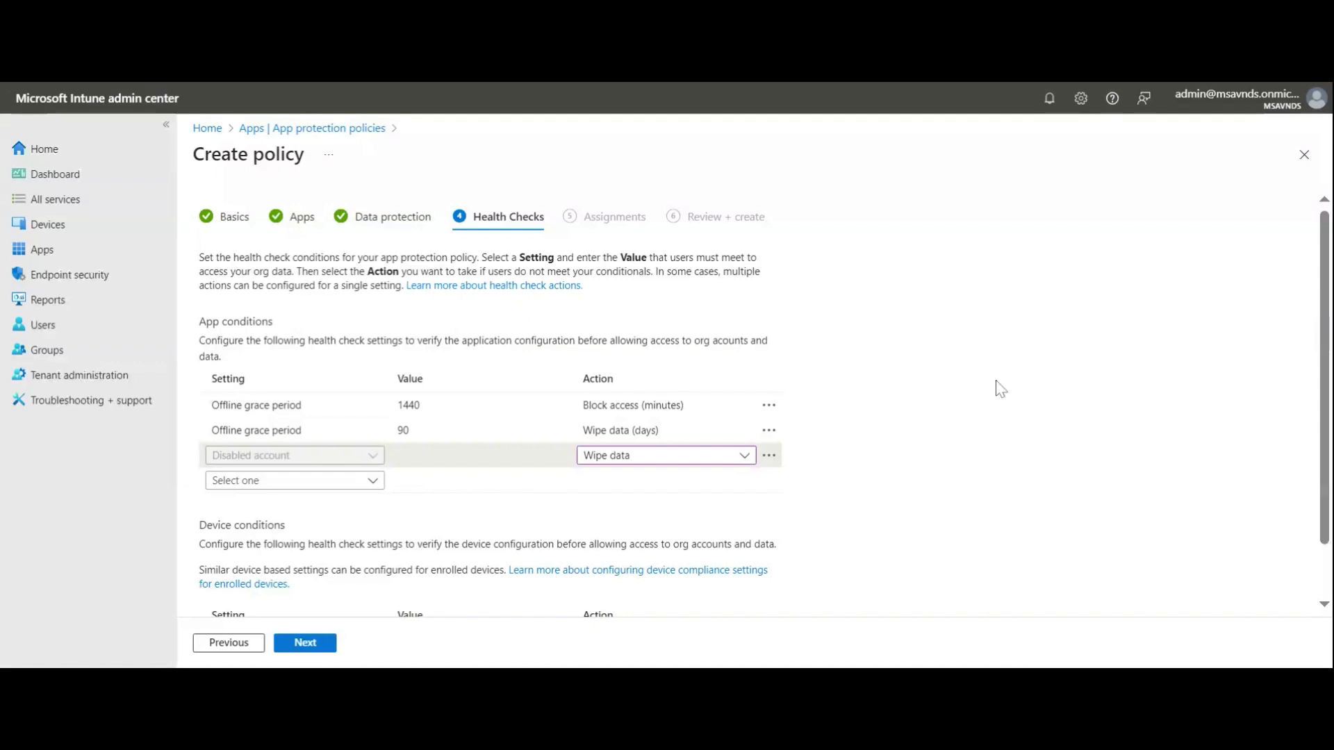
# Step: Add a Max allowed device threat level setting under Device conditions with the value Secured and check its available actions
pyautogui.scroll(-1, 997, 387)
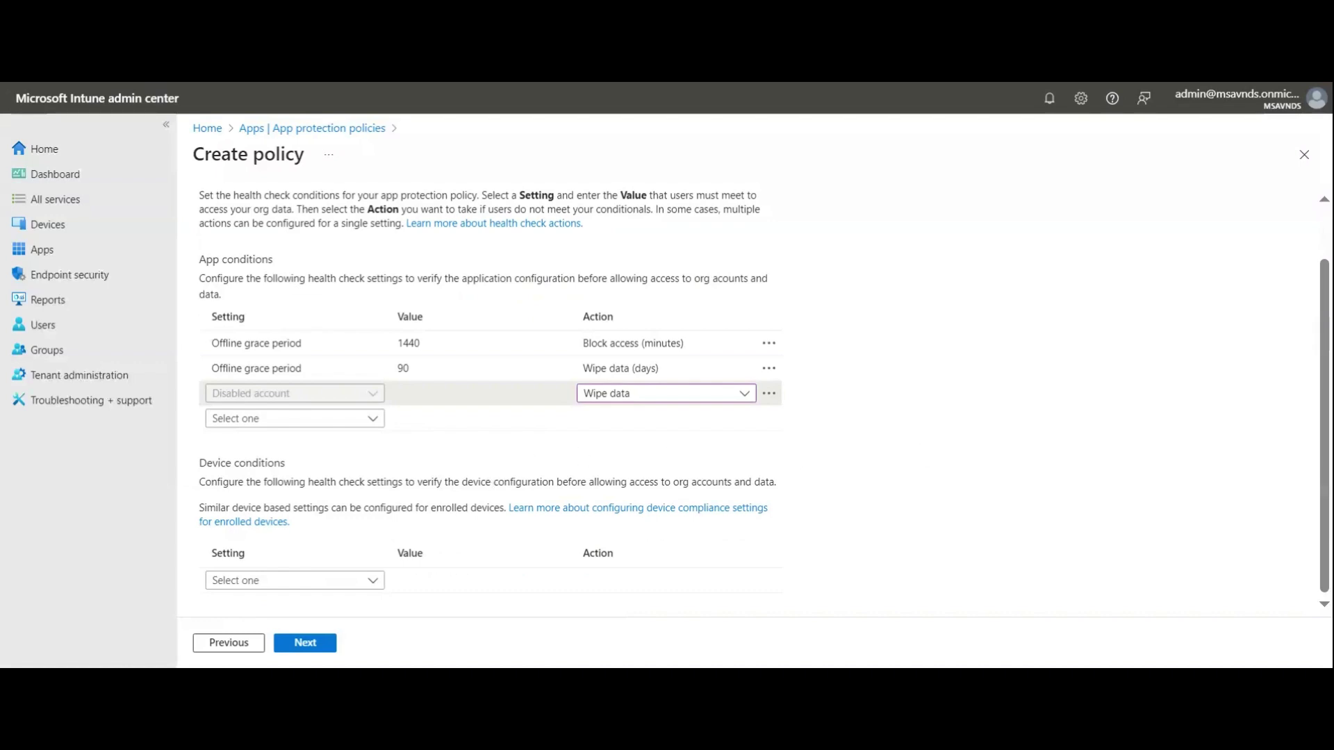
pyautogui.click(305, 587)
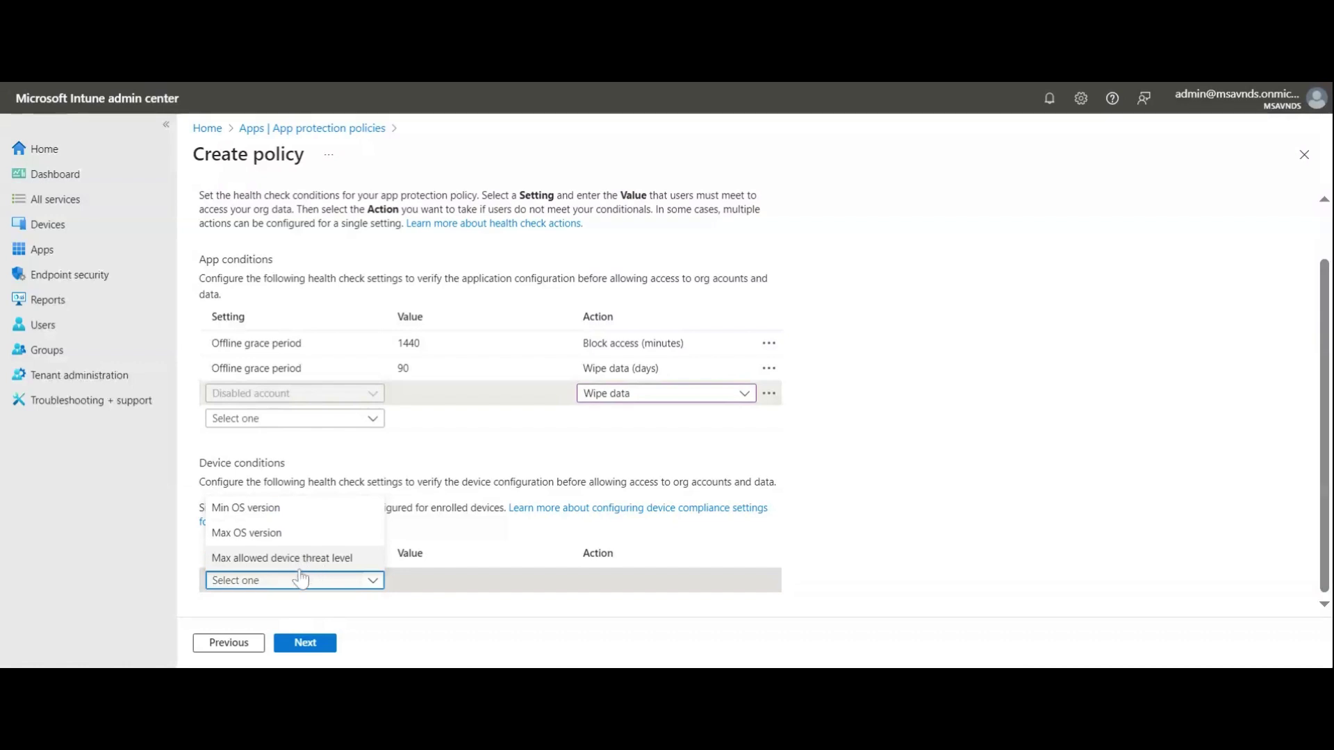
pyautogui.click(345, 560)
pyautogui.scroll(-3, 927, 491)
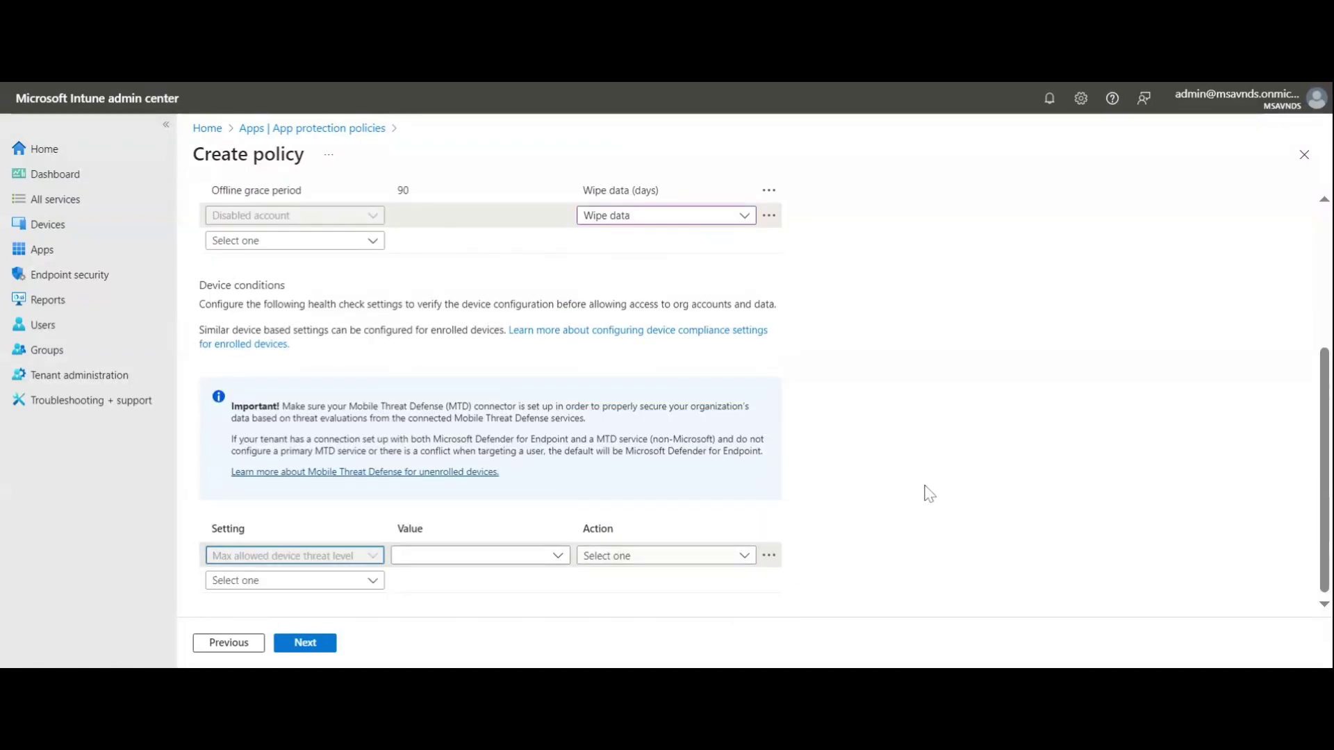
pyautogui.click(548, 564)
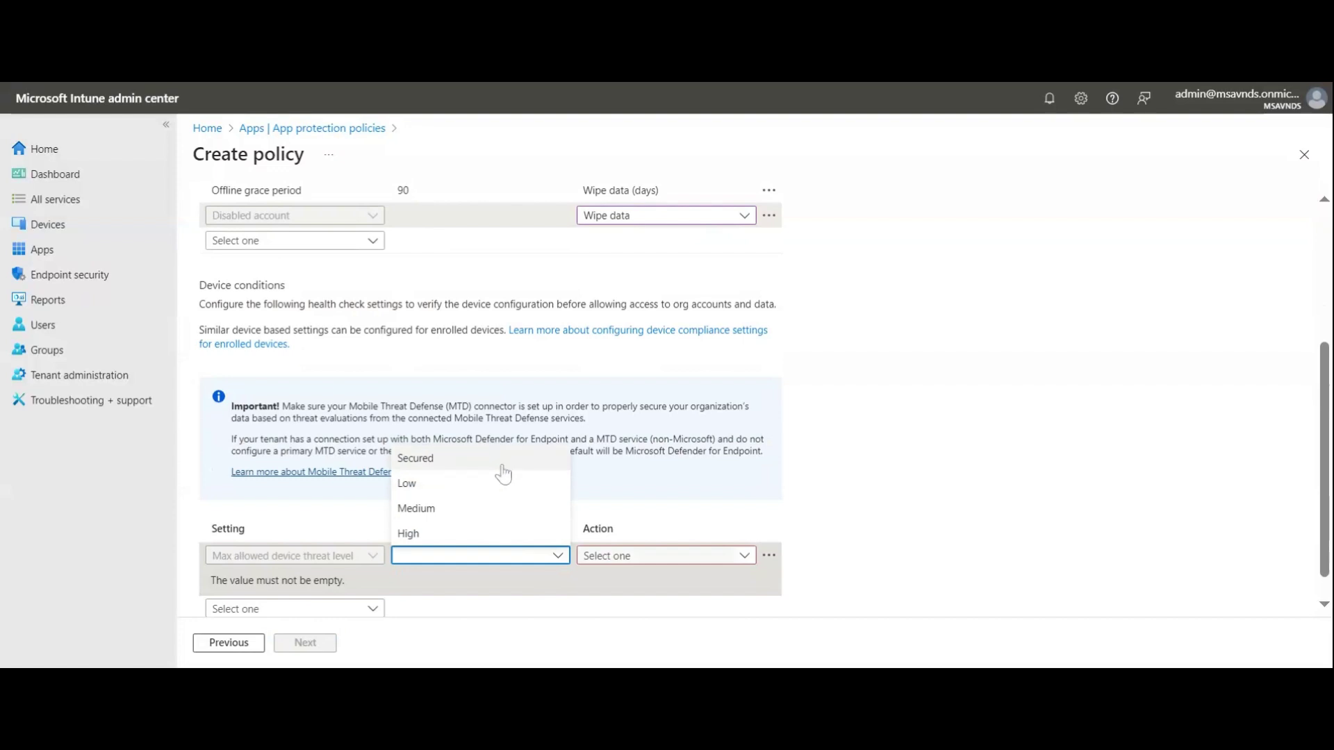
pyautogui.click(503, 461)
pyautogui.click(655, 570)
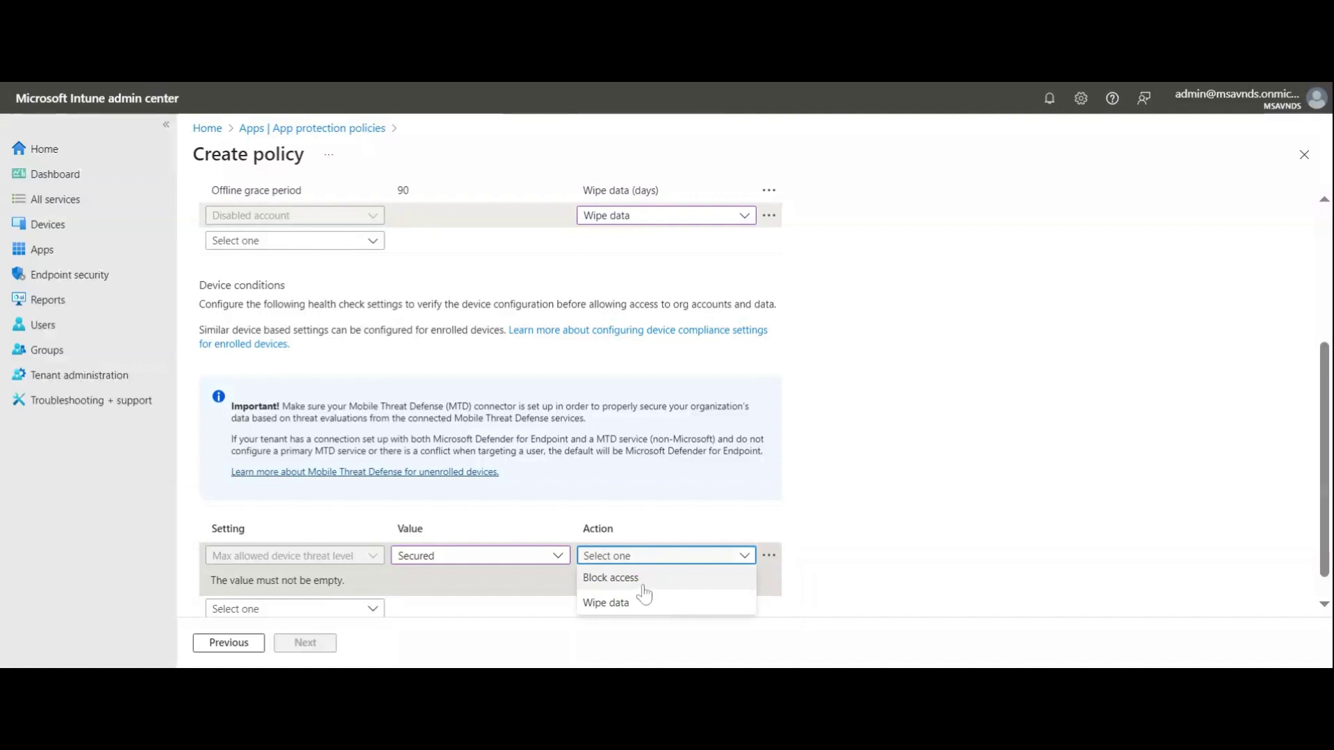
pyautogui.click(901, 522)
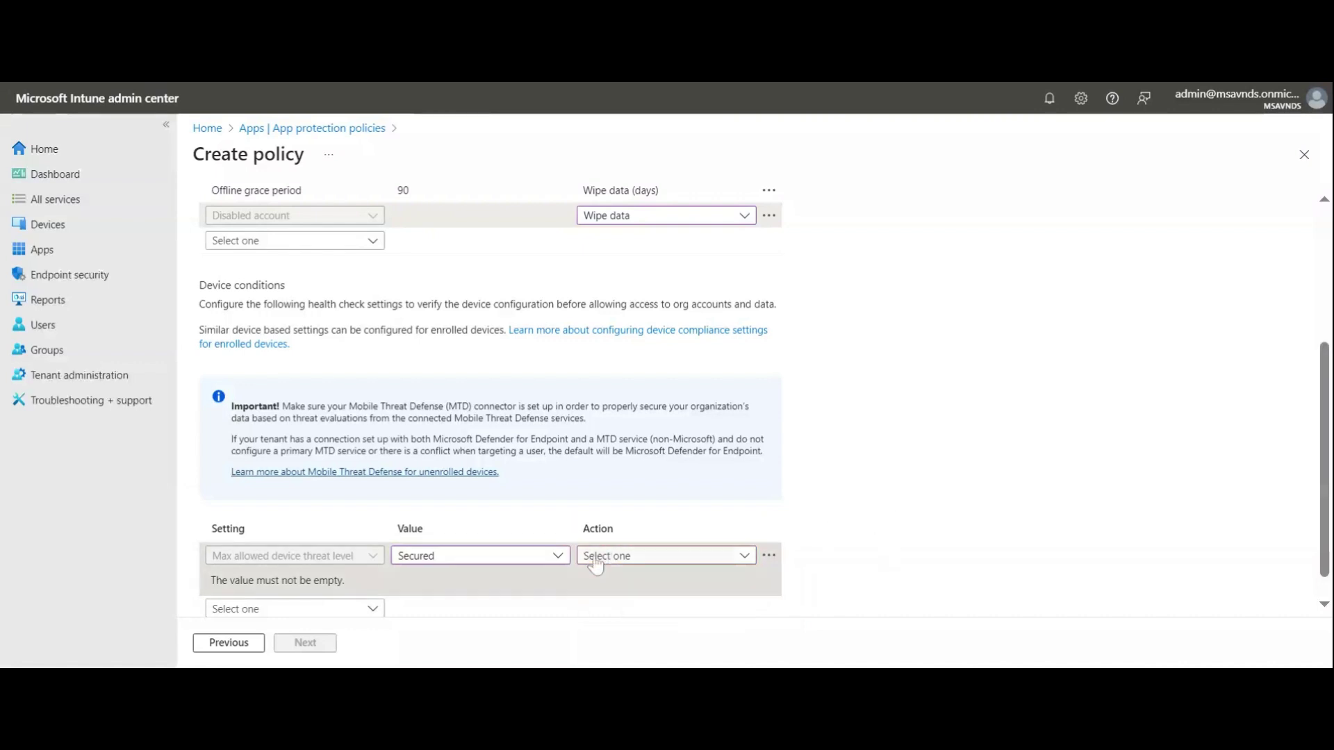
# Step: Set the Max allowed device threat level value to High and its action to Block access
pyautogui.click(511, 564)
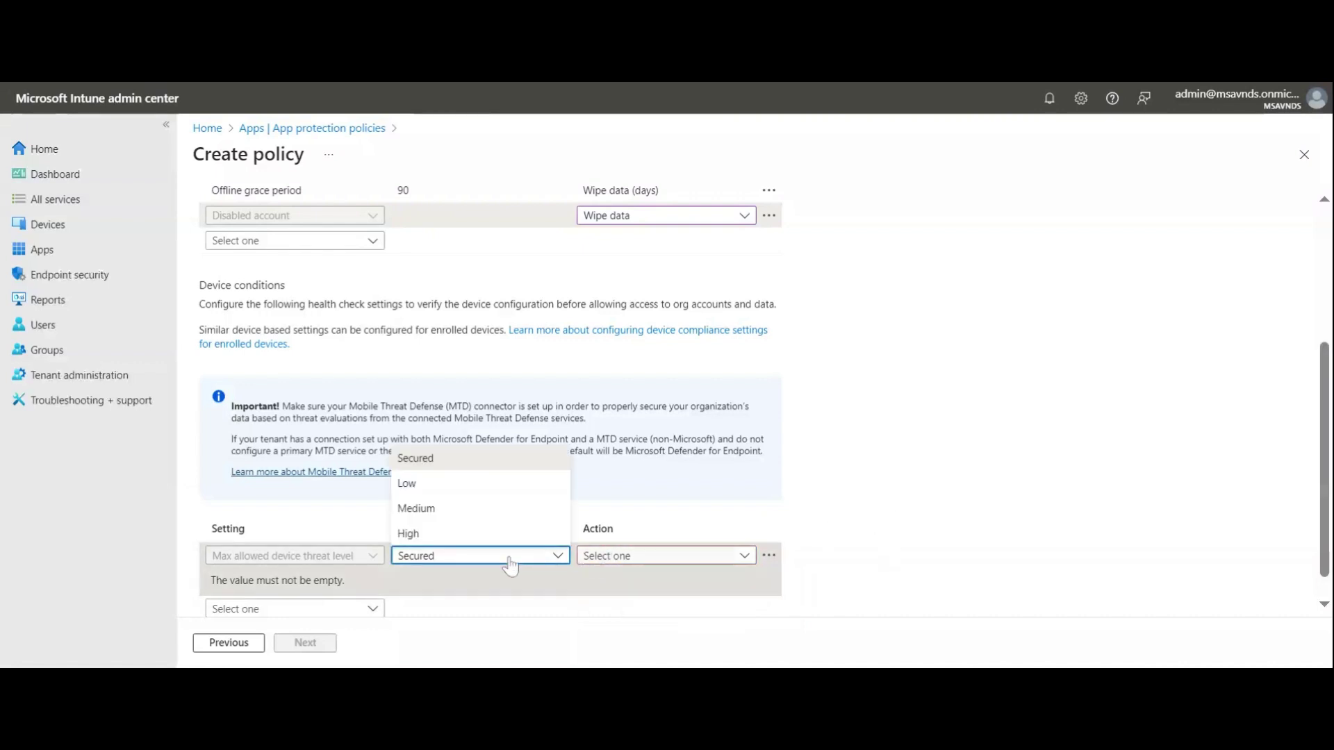
pyautogui.click(481, 534)
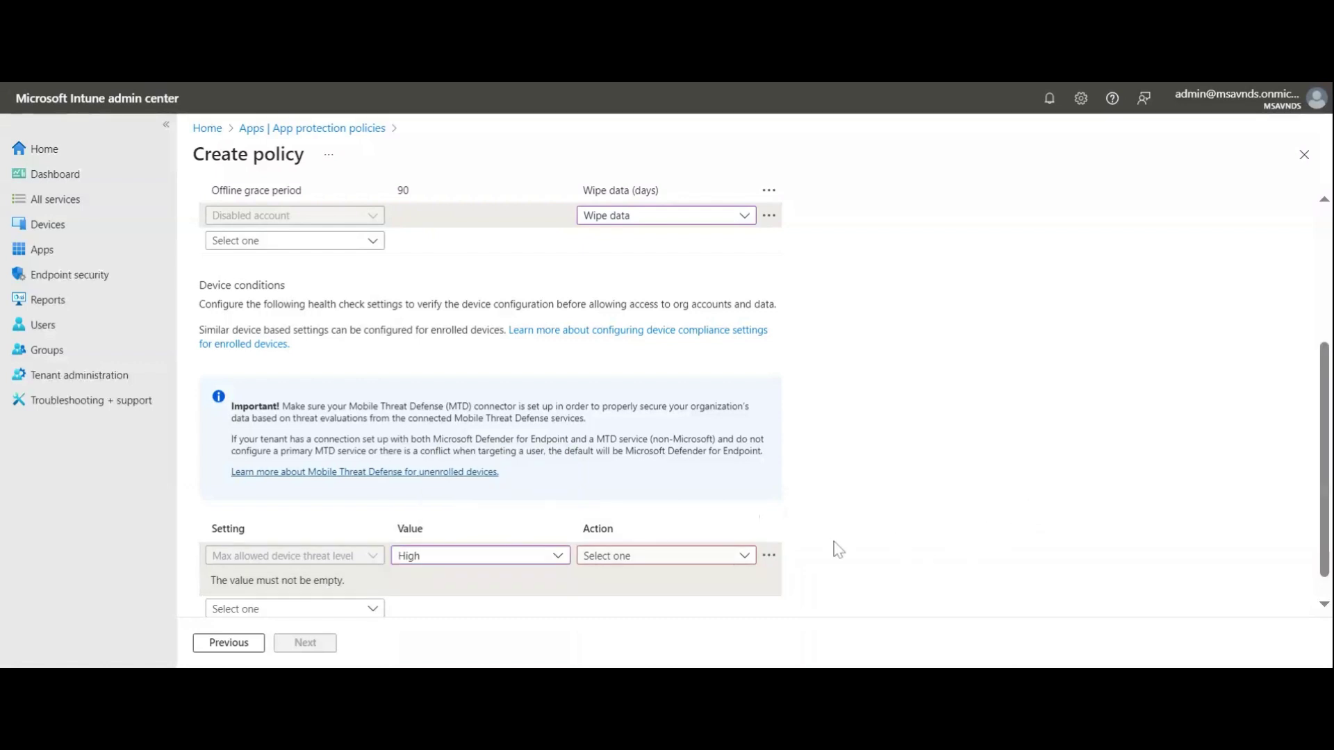
pyautogui.click(663, 559)
pyautogui.click(657, 582)
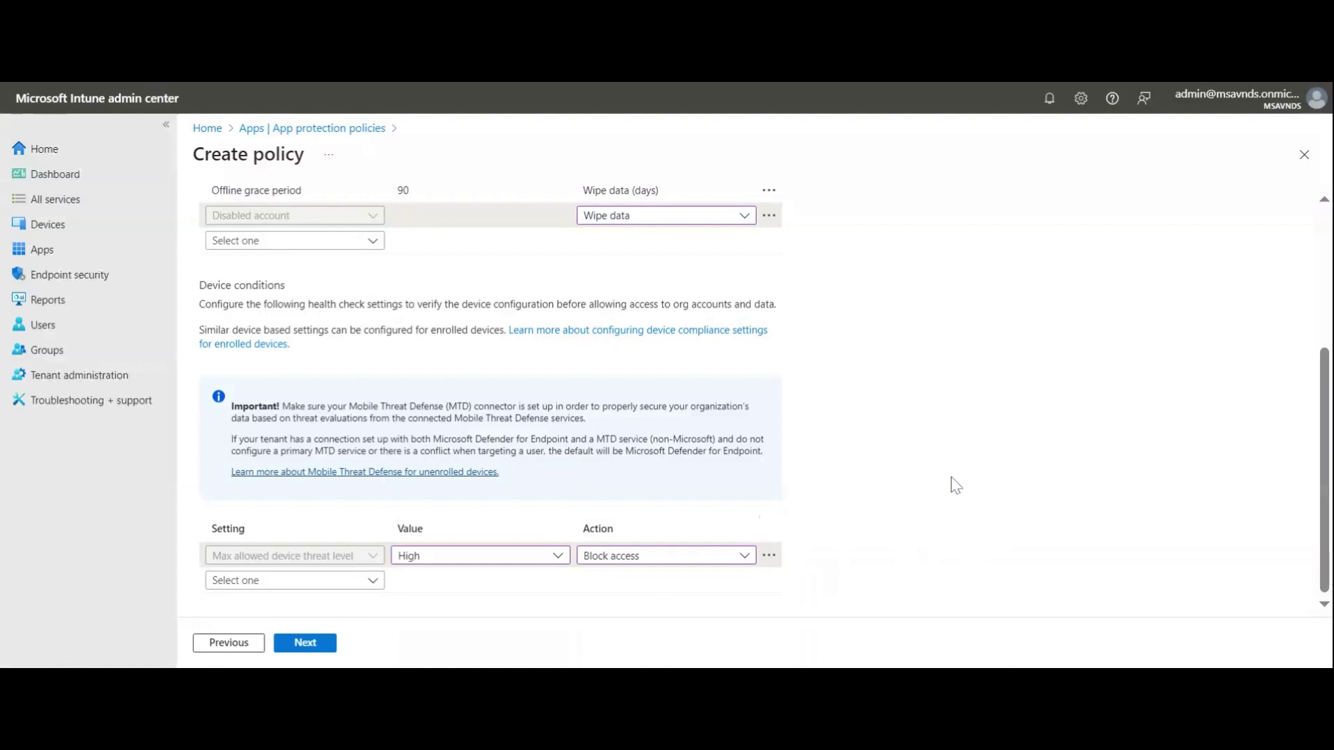
pyautogui.click(377, 587)
pyautogui.click(950, 413)
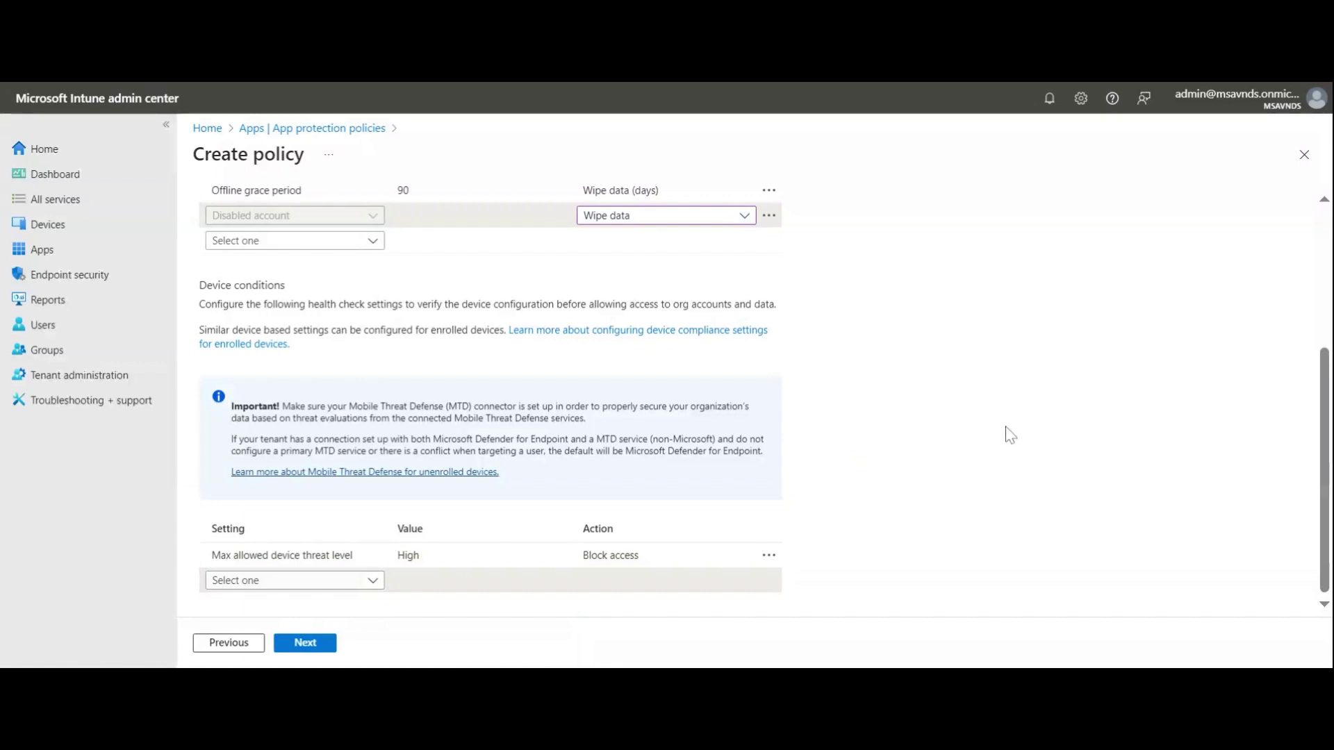
# Step: Read the Important note about the Mobile Threat Defense connector and review the configured app and device conditions
pyautogui.moveTo(231, 406); pyautogui.dragTo(698, 455)
pyautogui.click(985, 448)
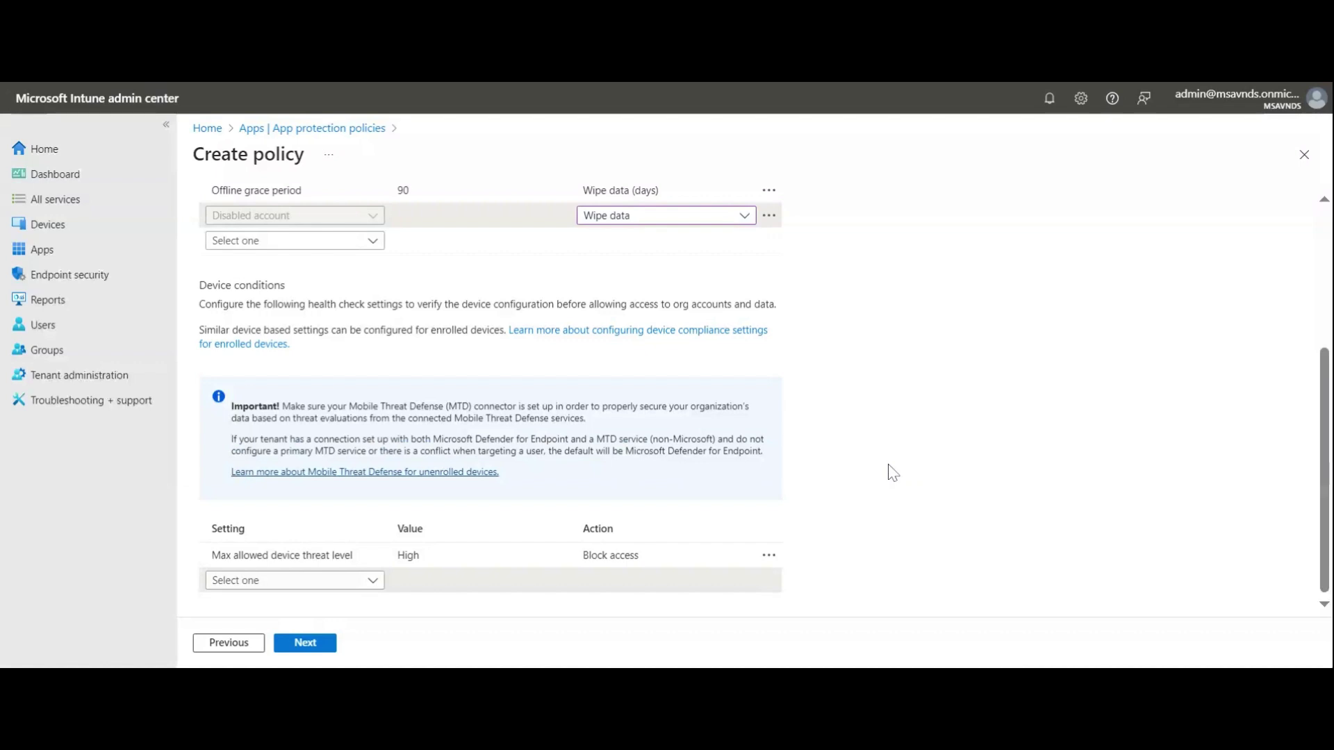
pyautogui.click(455, 438)
pyautogui.moveTo(455, 438); pyautogui.dragTo(644, 439)
pyautogui.click(959, 465)
pyautogui.click(959, 469)
pyautogui.moveTo(641, 451); pyautogui.dragTo(739, 451)
pyautogui.click(957, 491)
pyautogui.scroll(3, 958, 490)
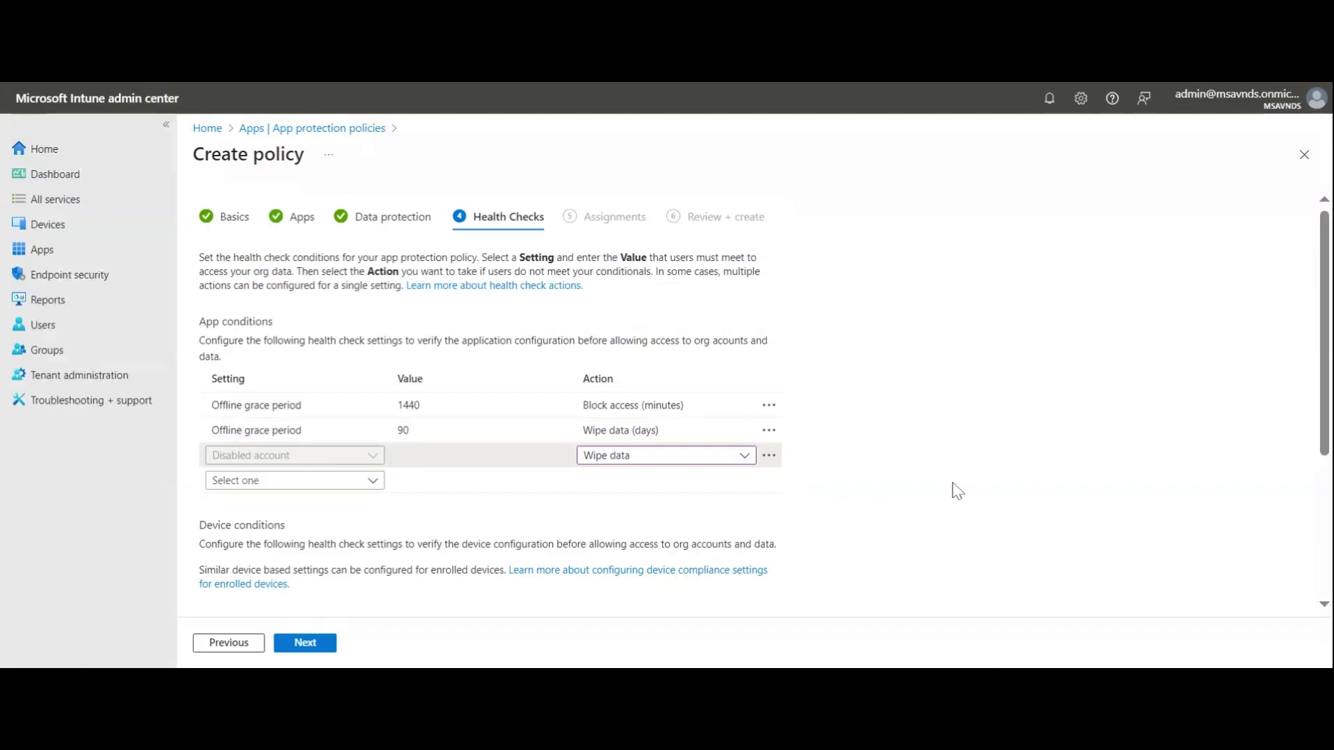
pyautogui.scroll(-3, 950, 450)
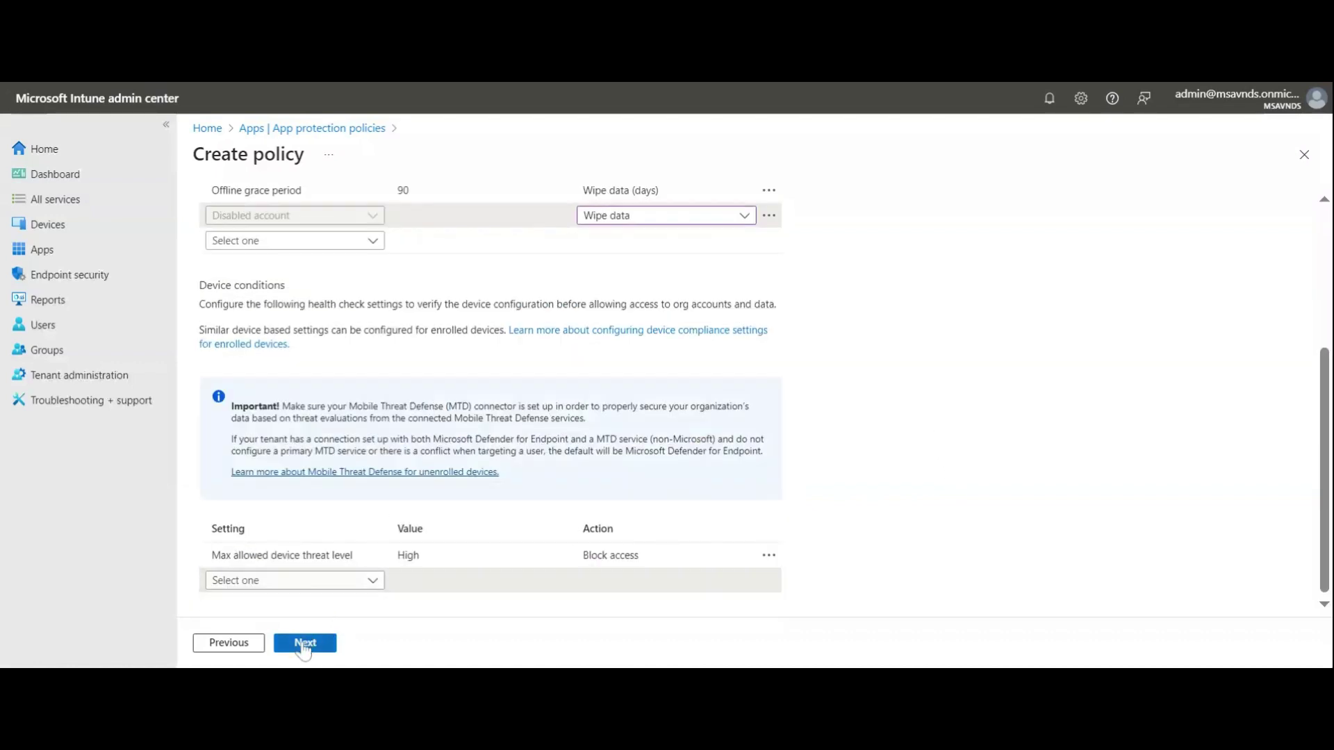
pyautogui.scroll(3, 771, 515)
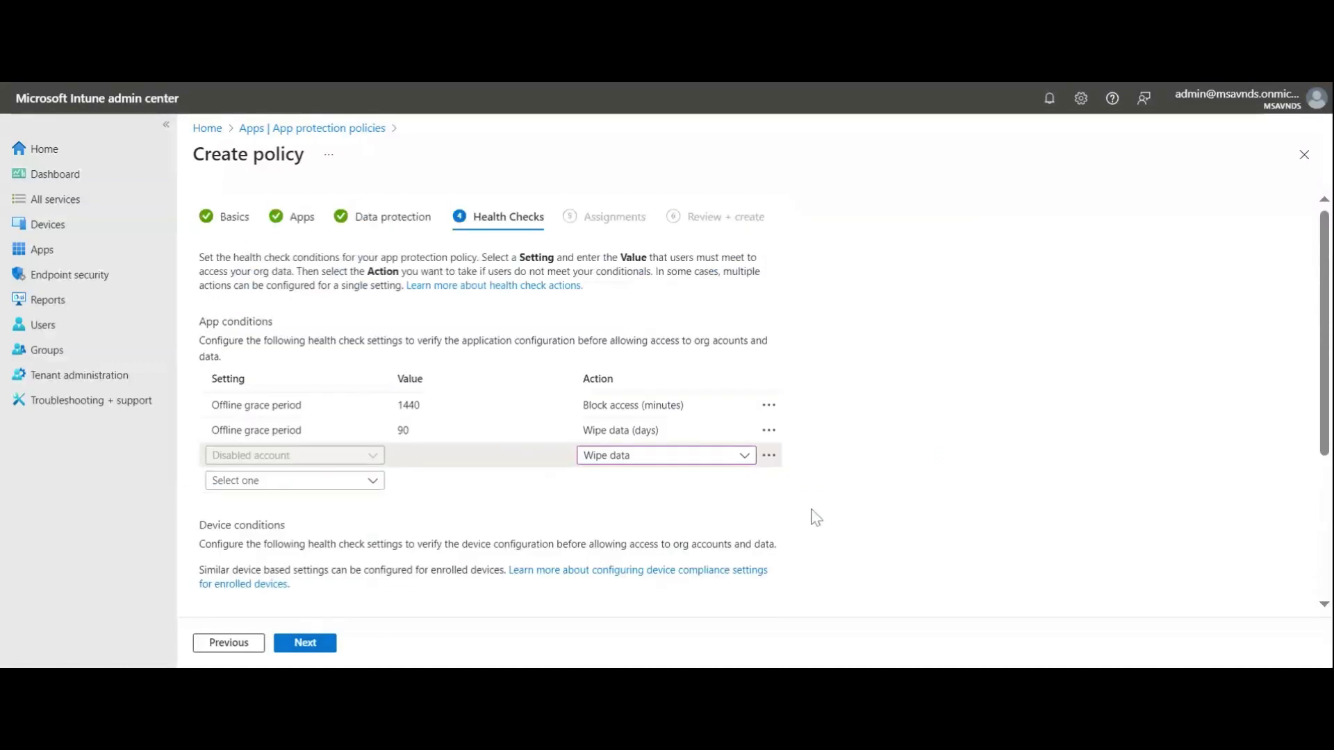
# Step: Continue to the policy's assignments and add the Windows 365 group to the included groups
pyautogui.click(327, 643)
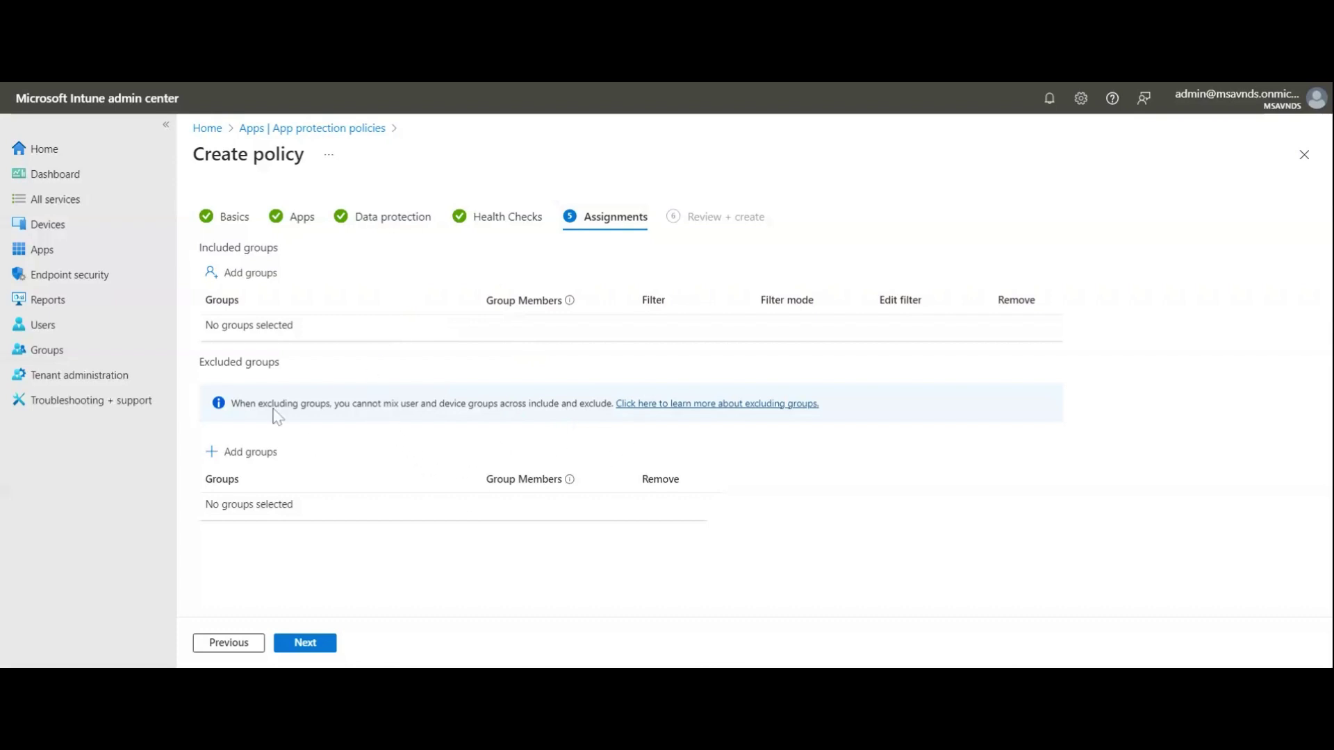
pyautogui.click(250, 273)
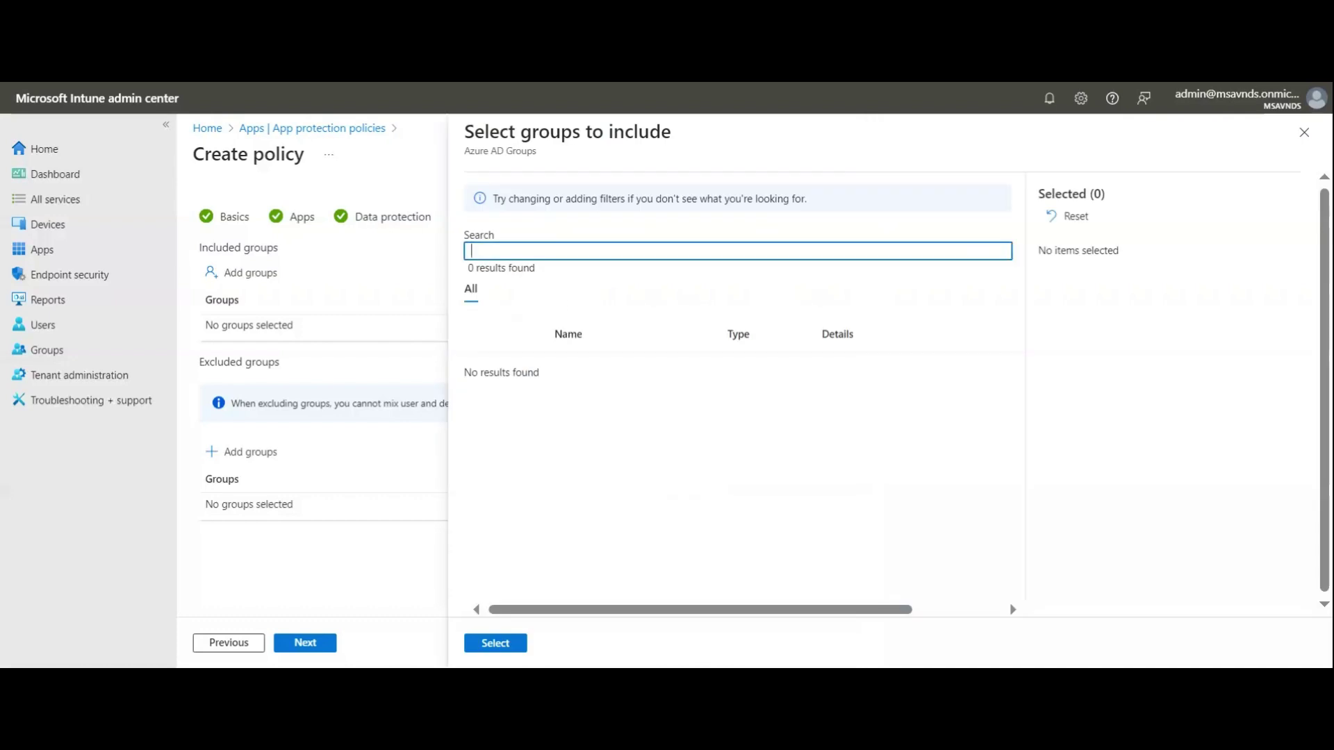
pyautogui.write('windows')
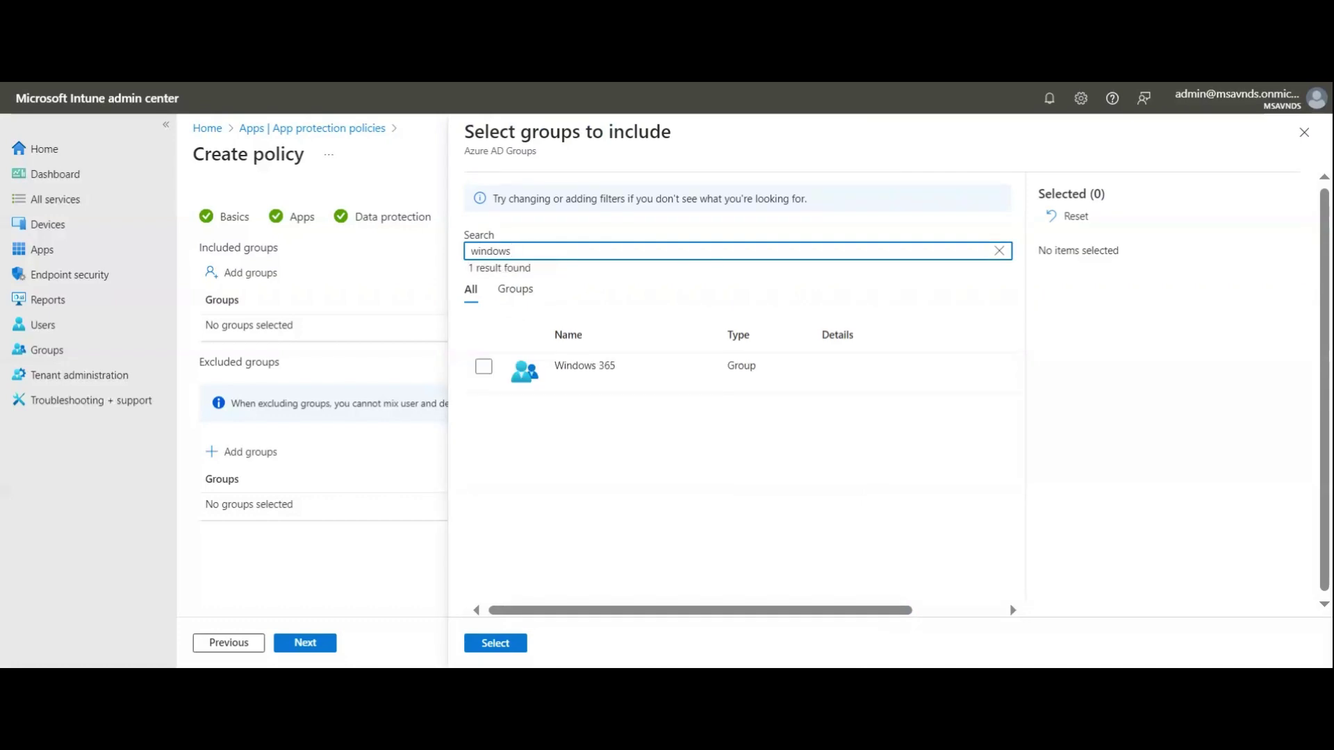
pyautogui.click(483, 366)
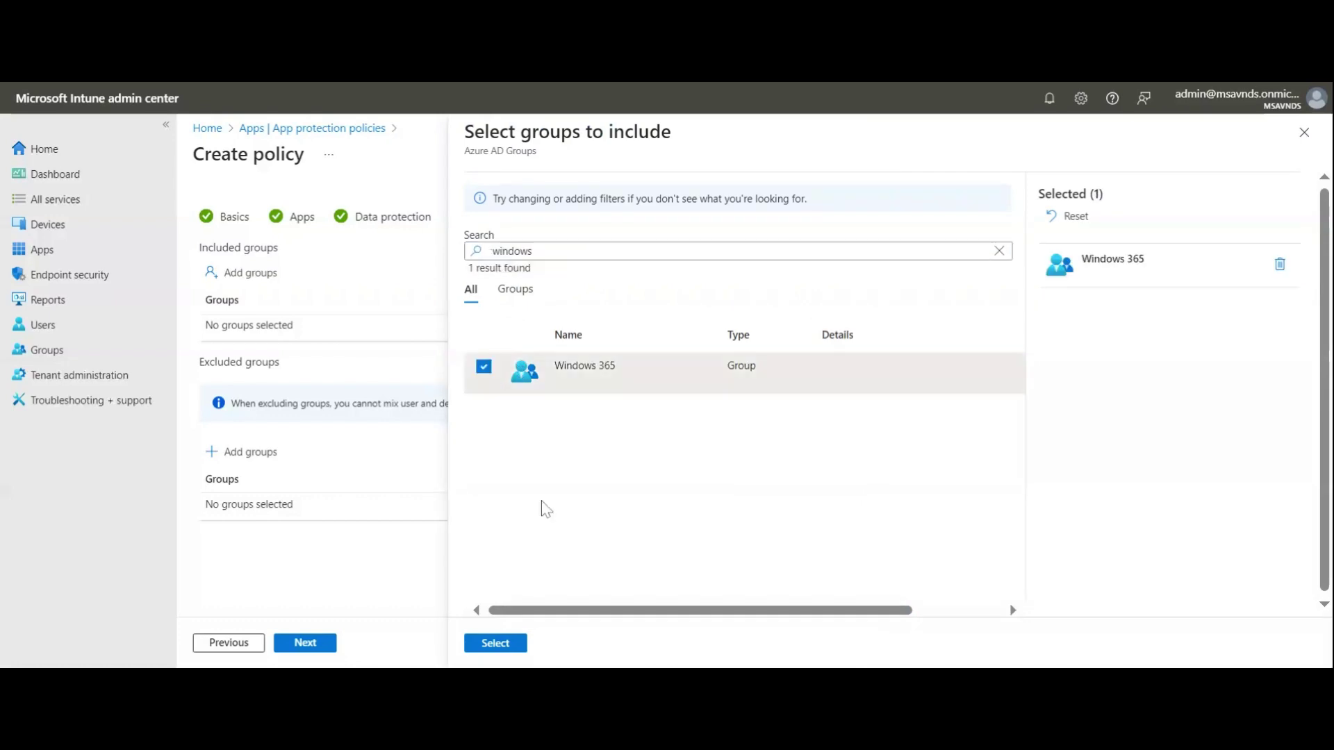
pyautogui.click(500, 646)
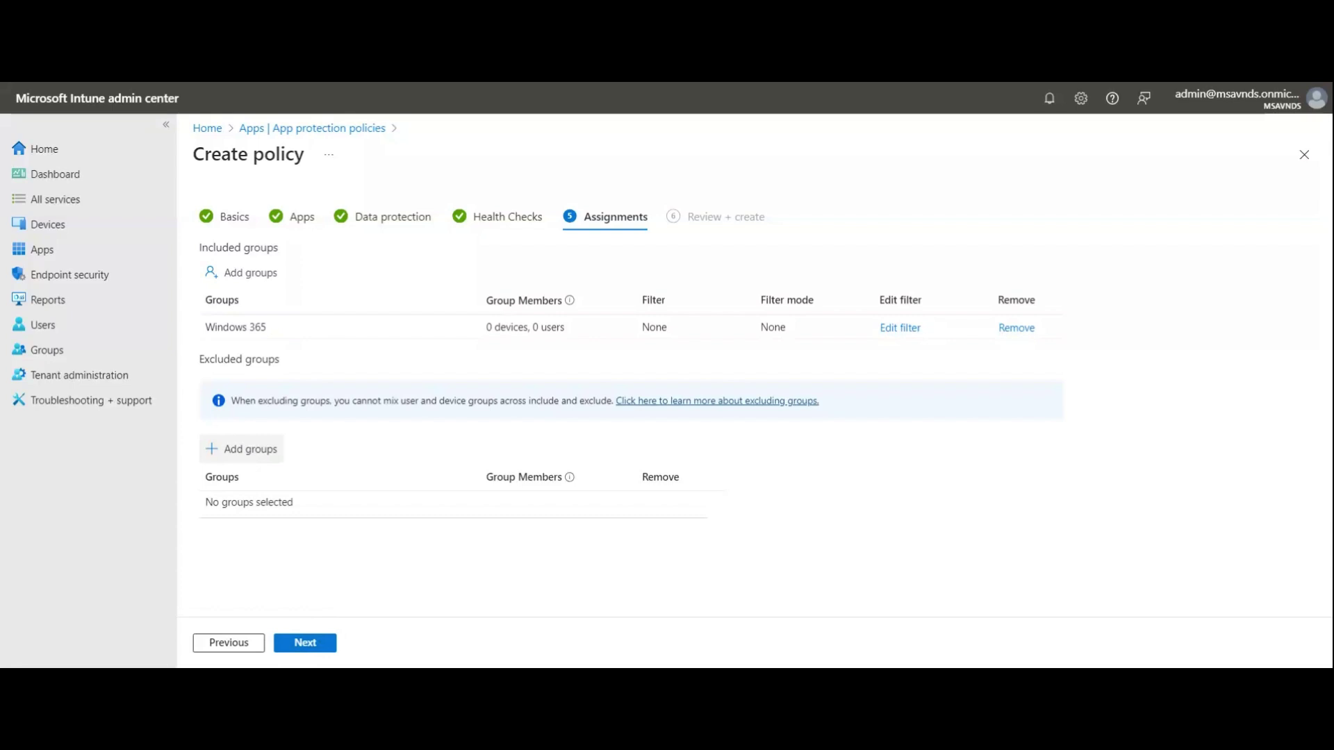
# Step: Add the Allow Teams Creation group to the policy's excluded groups
pyautogui.click(242, 449)
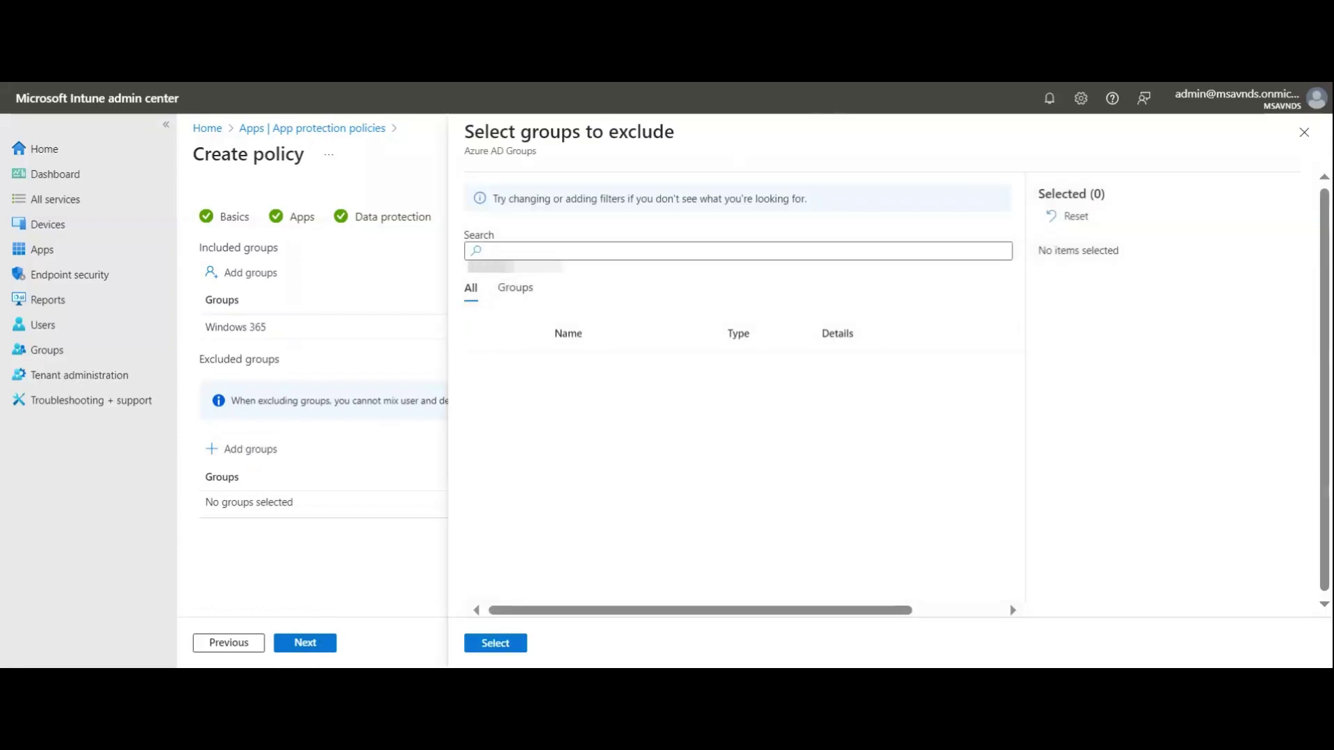
pyautogui.write('all')
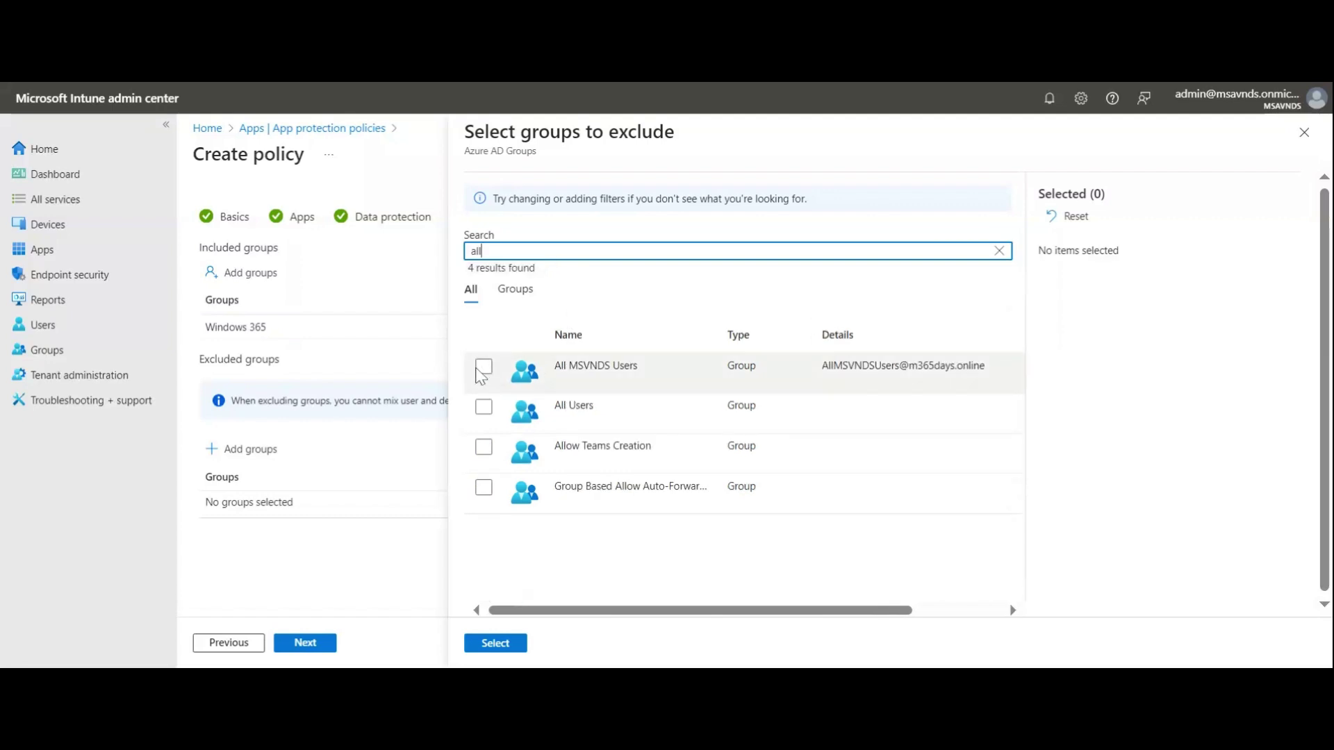
pyautogui.click(483, 447)
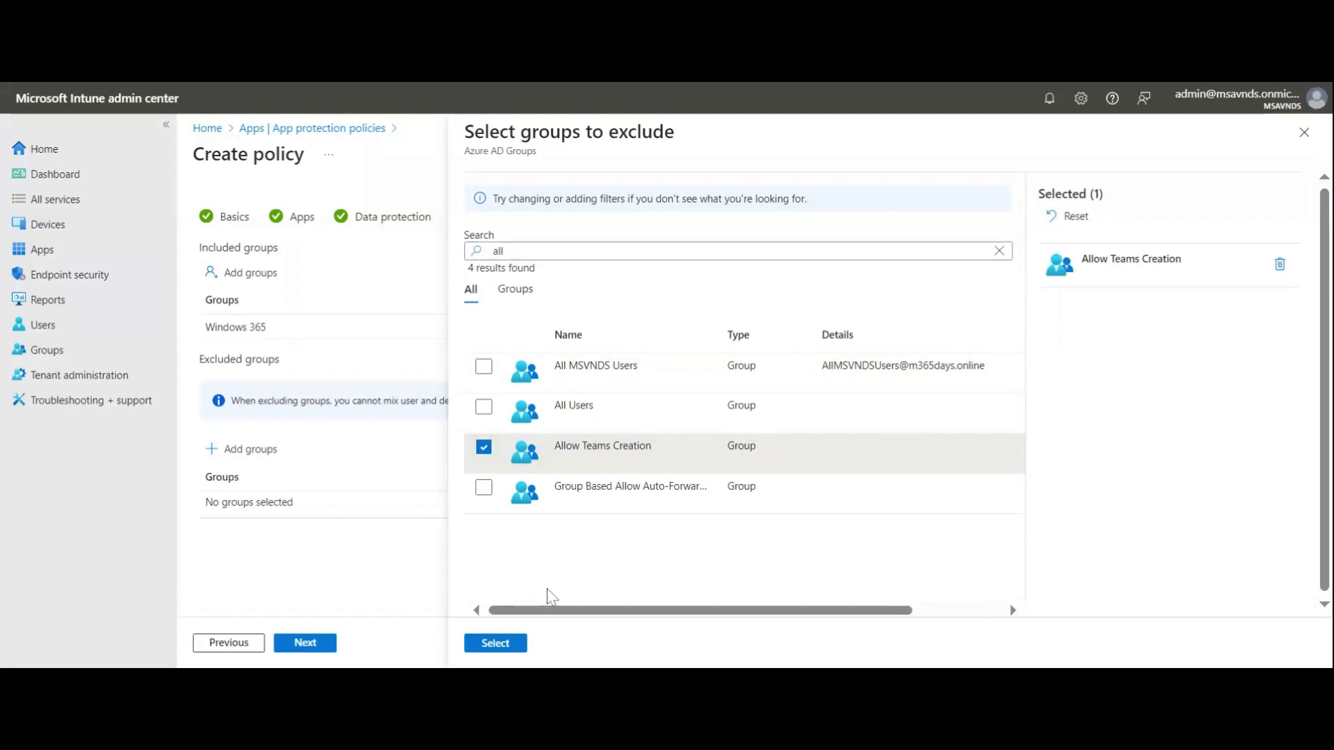
pyautogui.click(512, 640)
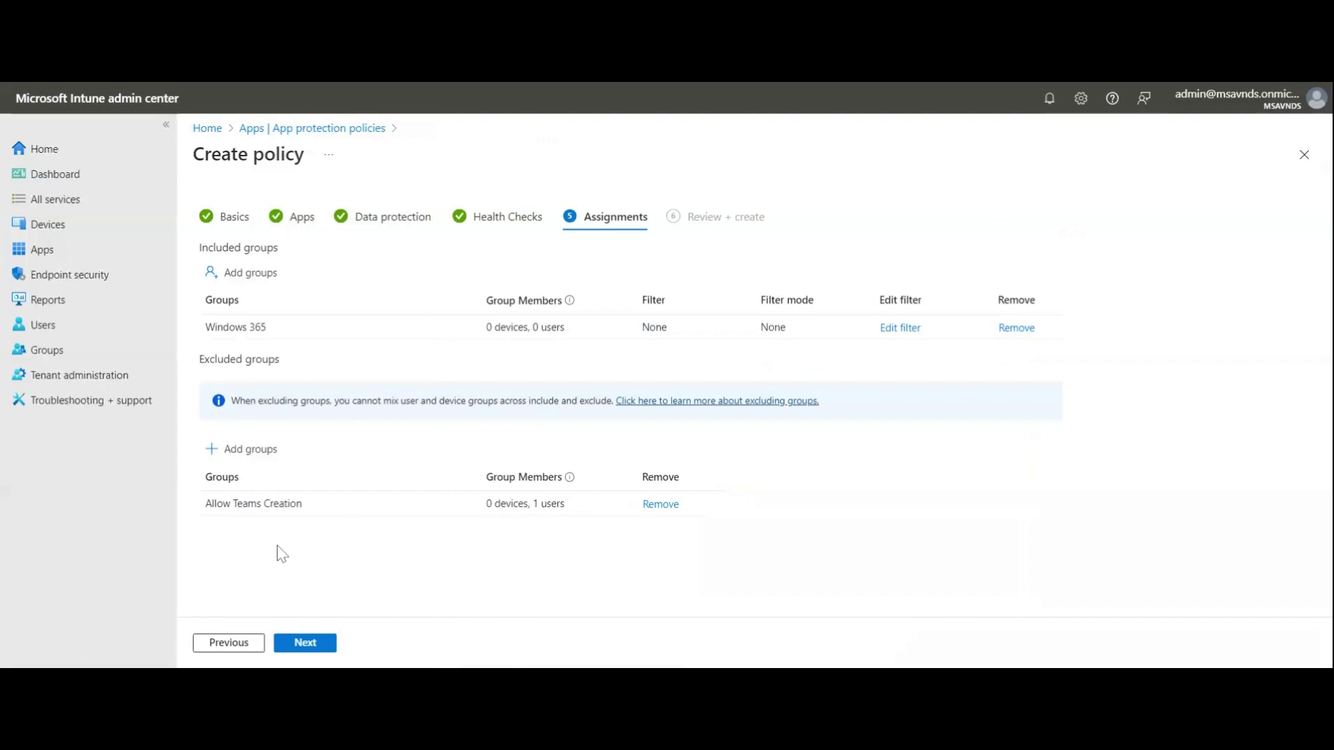
pyautogui.moveTo(532, 503); pyautogui.dragTo(565, 503)
pyautogui.click(486, 569)
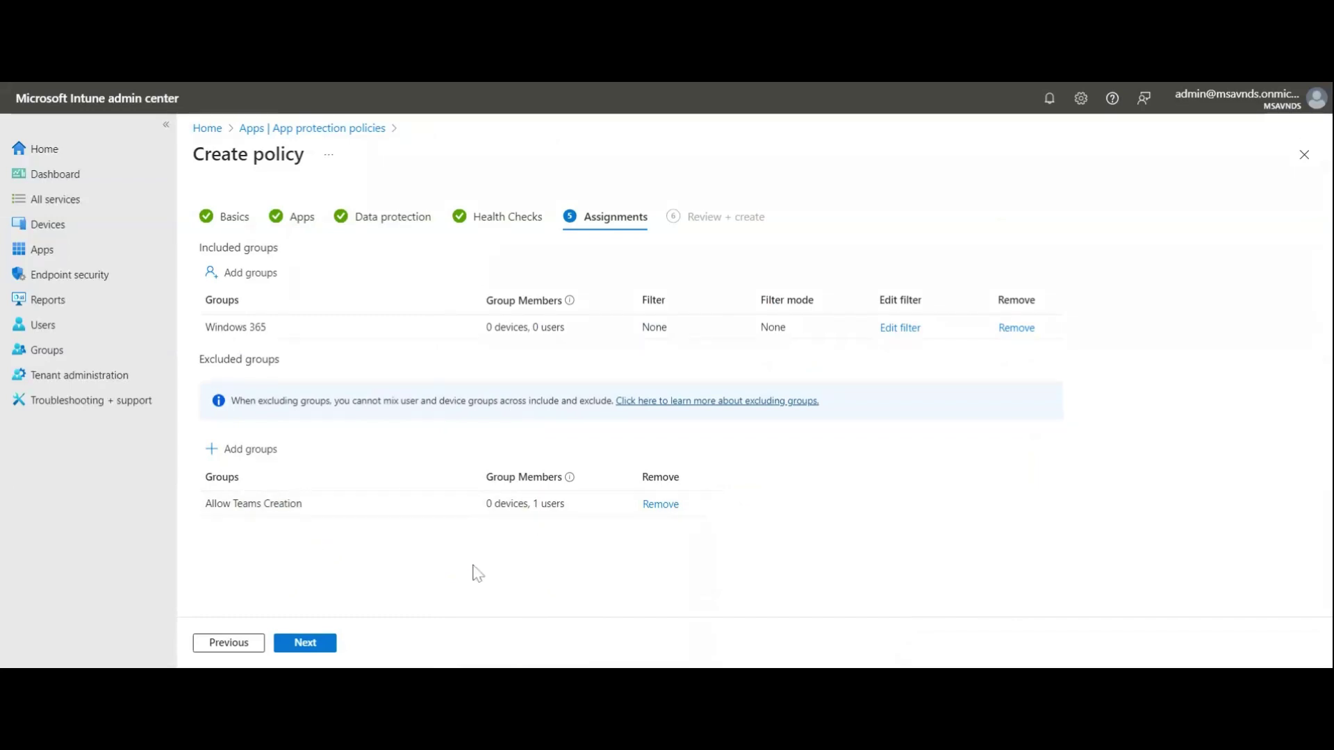
# Step: Review the policy summary, including data protection, health checks and assignments, and create the policy
pyautogui.click(308, 645)
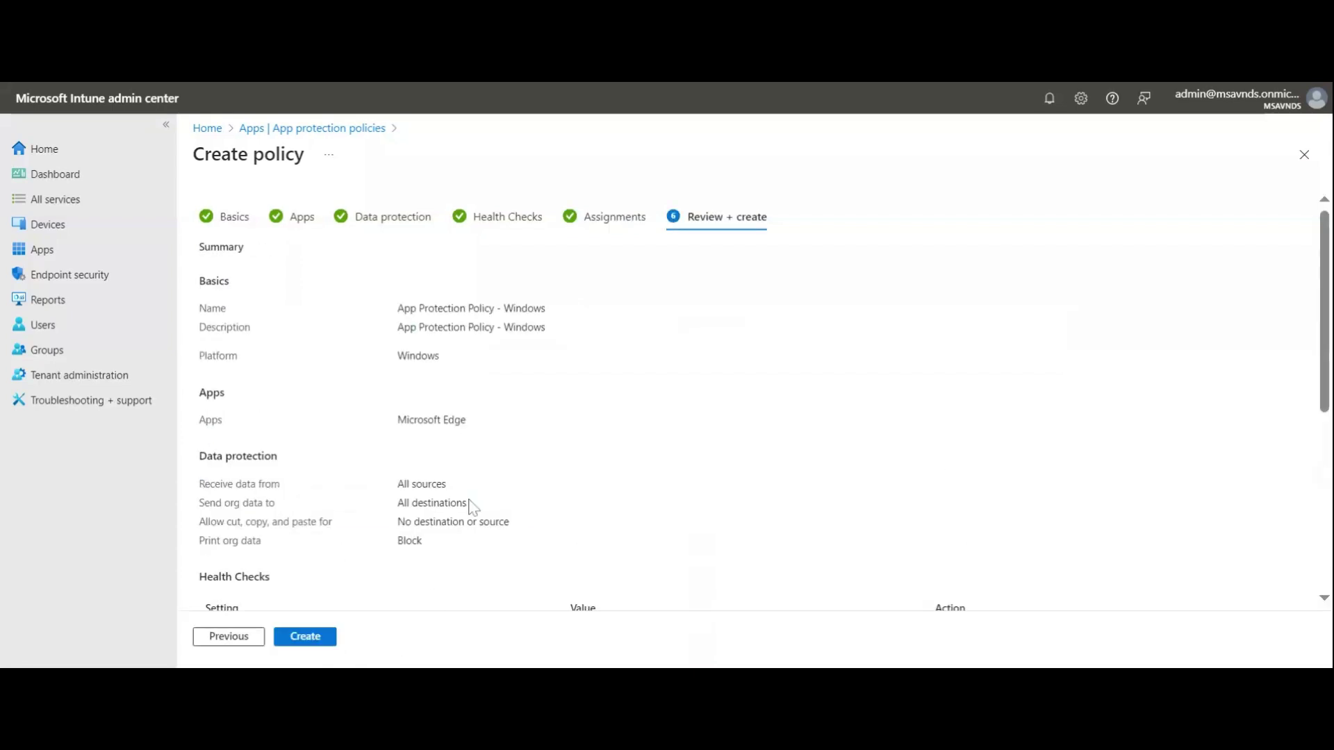
pyautogui.scroll(-5, 660, 358)
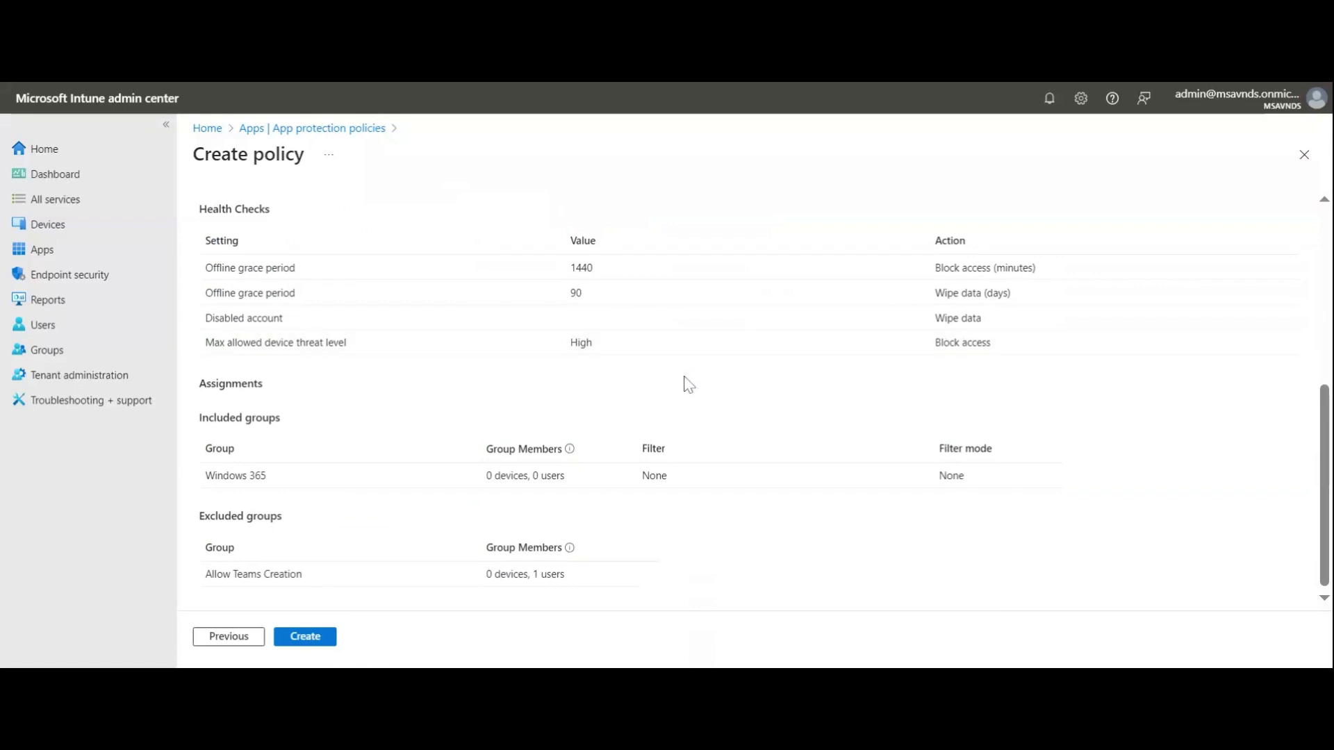
pyautogui.scroll(5, 688, 385)
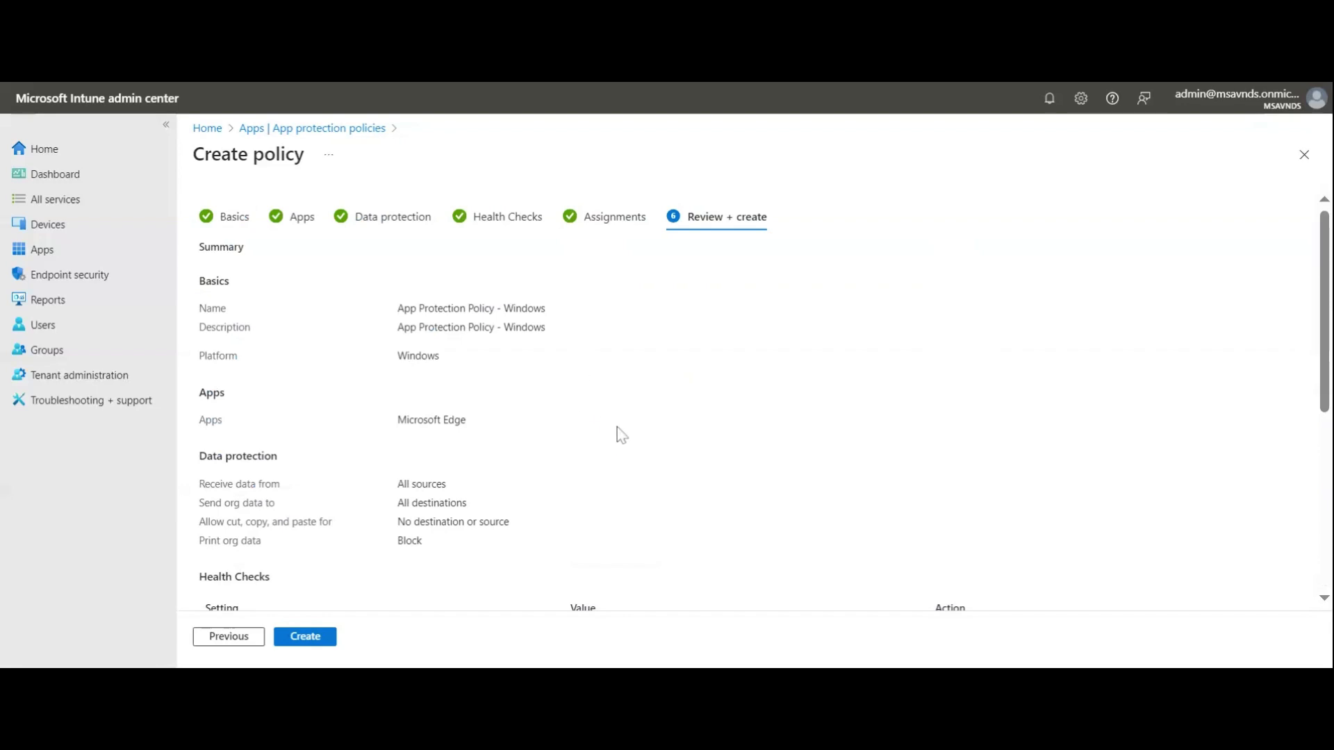
pyautogui.scroll(-3, 649, 467)
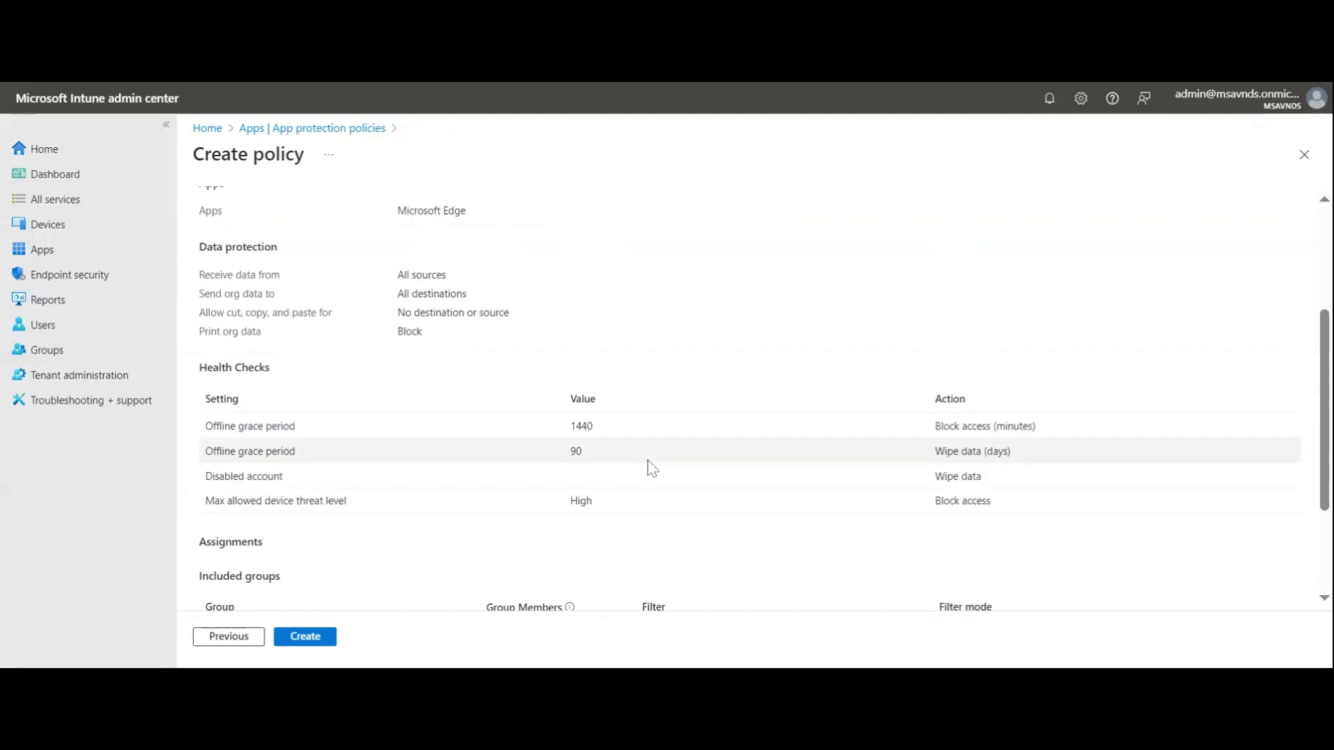
pyautogui.scroll(-3, 640, 476)
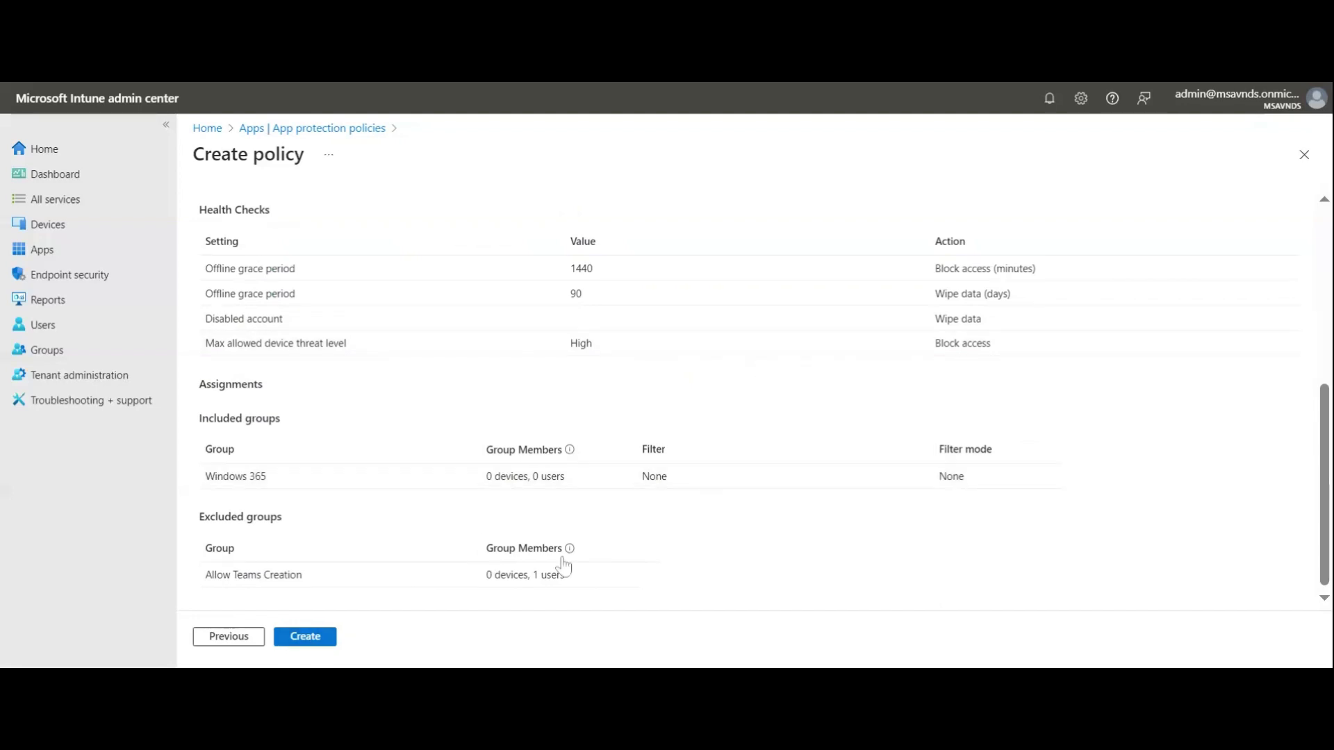
pyautogui.click(296, 645)
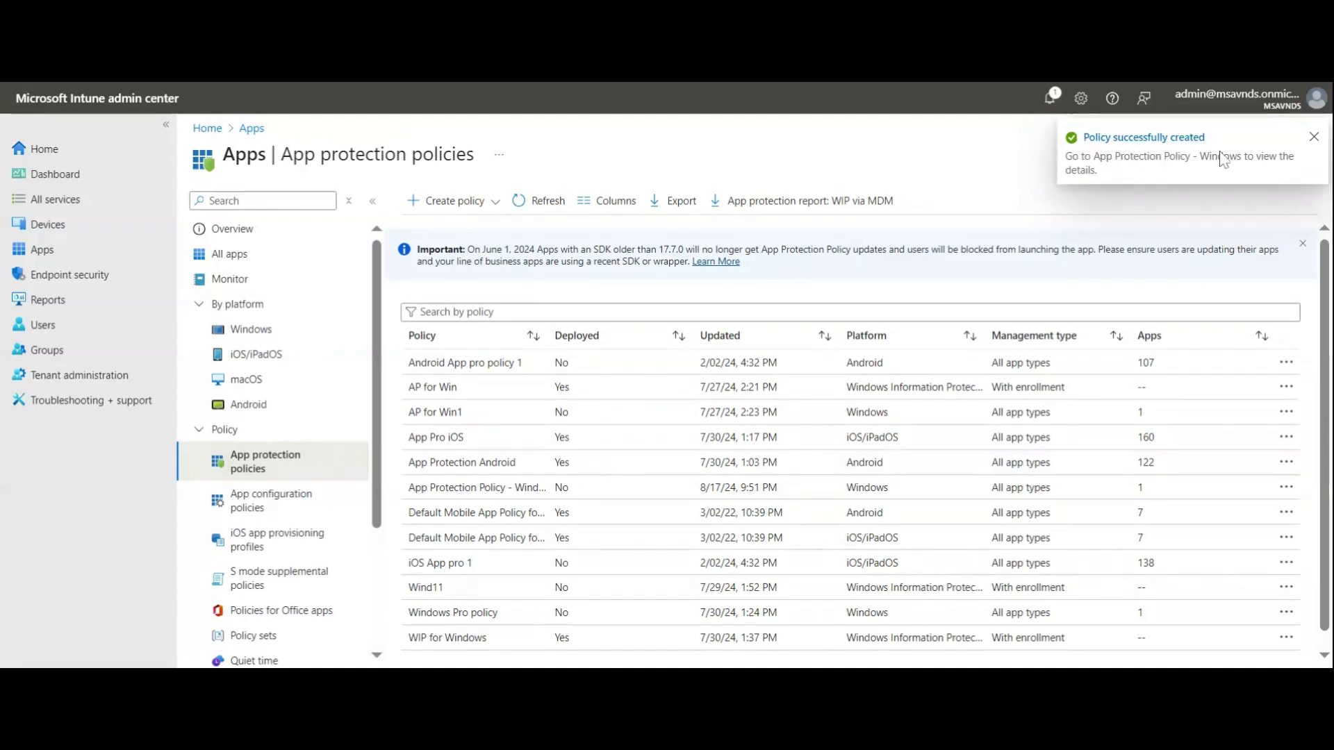
# Step: Refresh the policy list, open App Protection Policy - Windows and review its properties from basics to scope tags
pyautogui.click(546, 216)
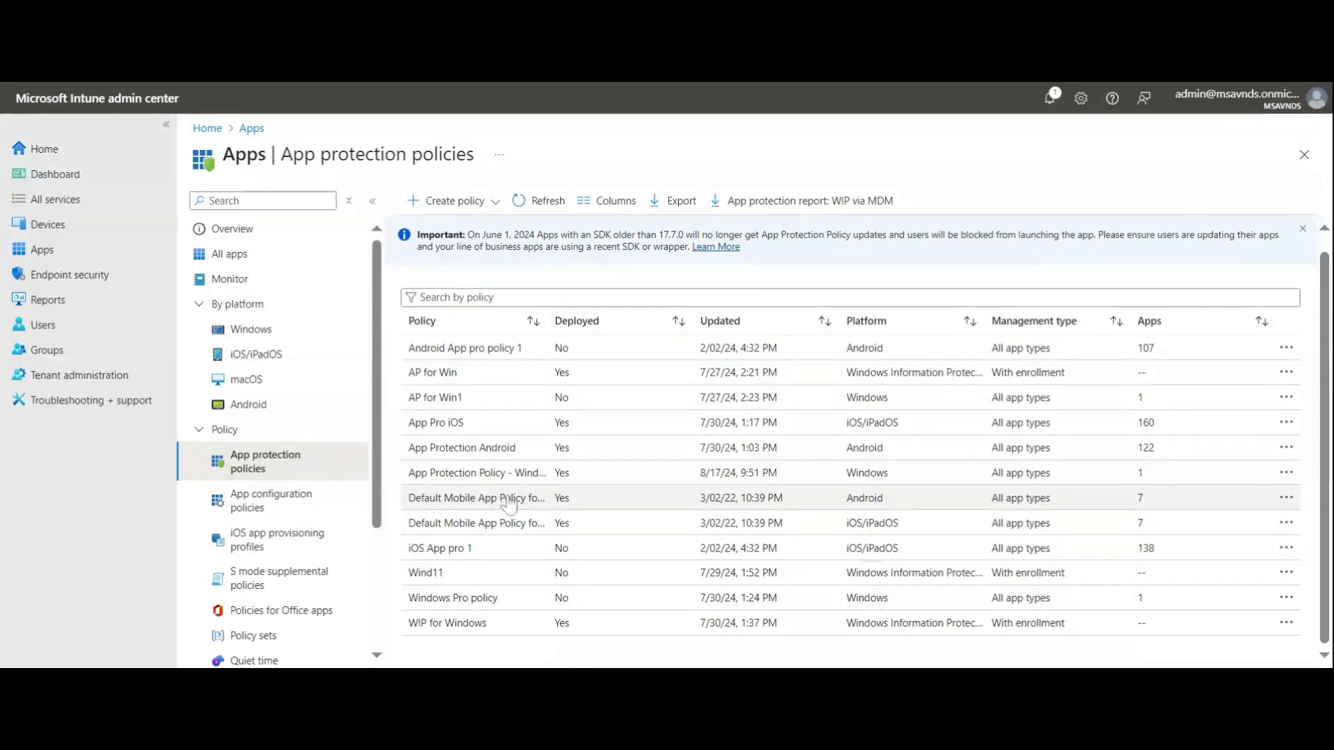
pyautogui.click(492, 481)
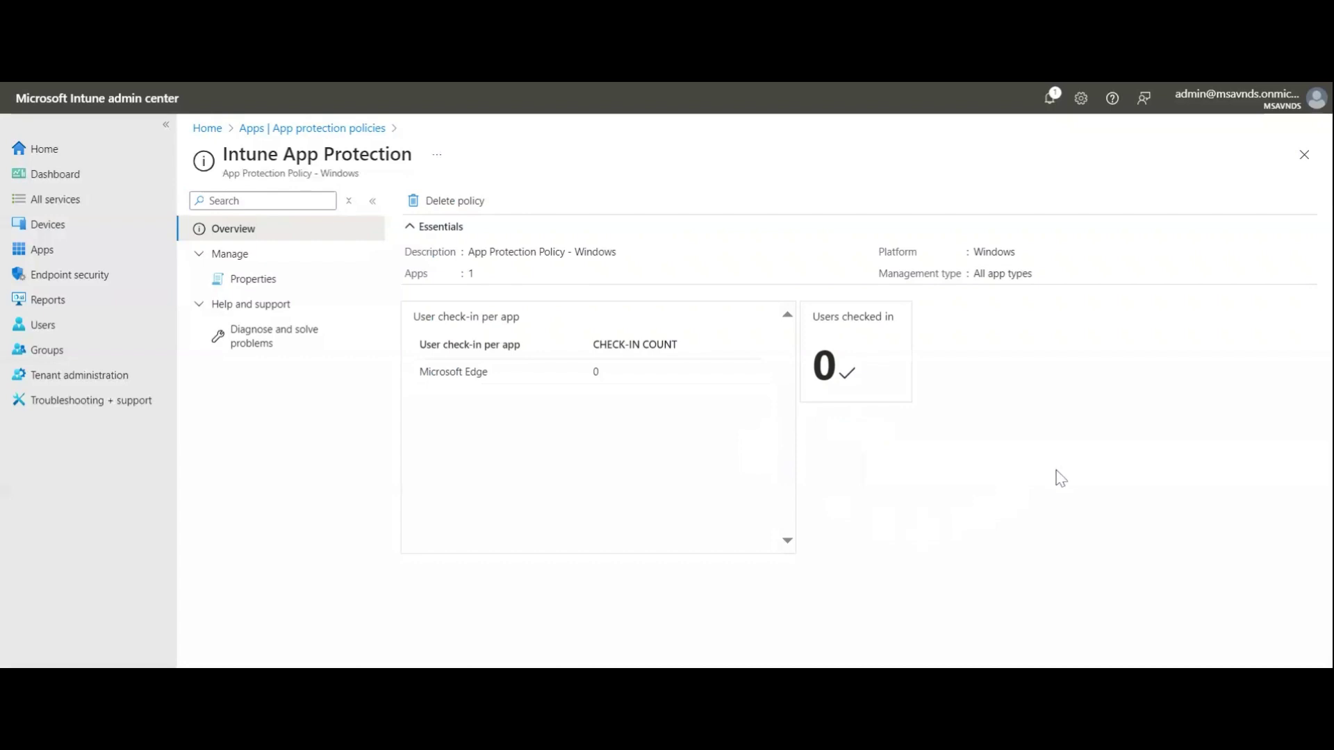
pyautogui.click(272, 279)
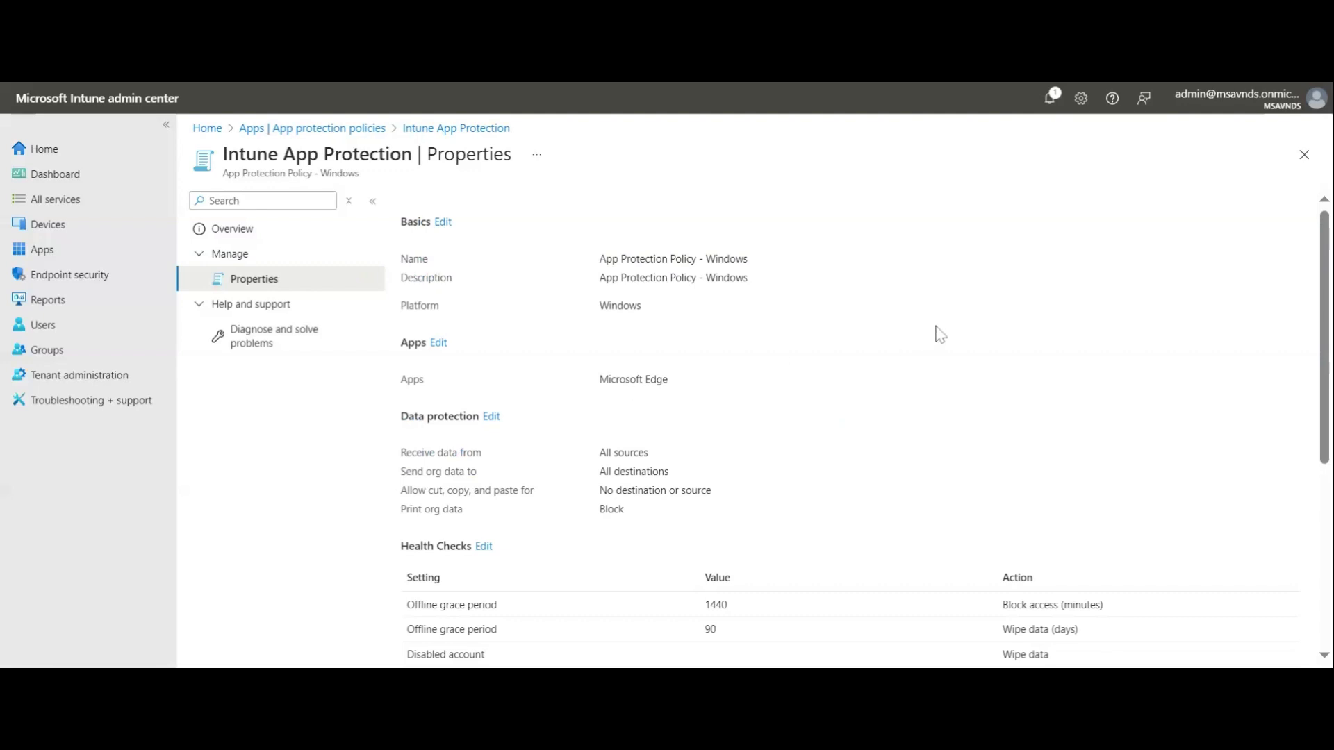
pyautogui.scroll(-5, 938, 334)
pyautogui.scroll(5, 938, 392)
pyautogui.scroll(-5, 670, 441)
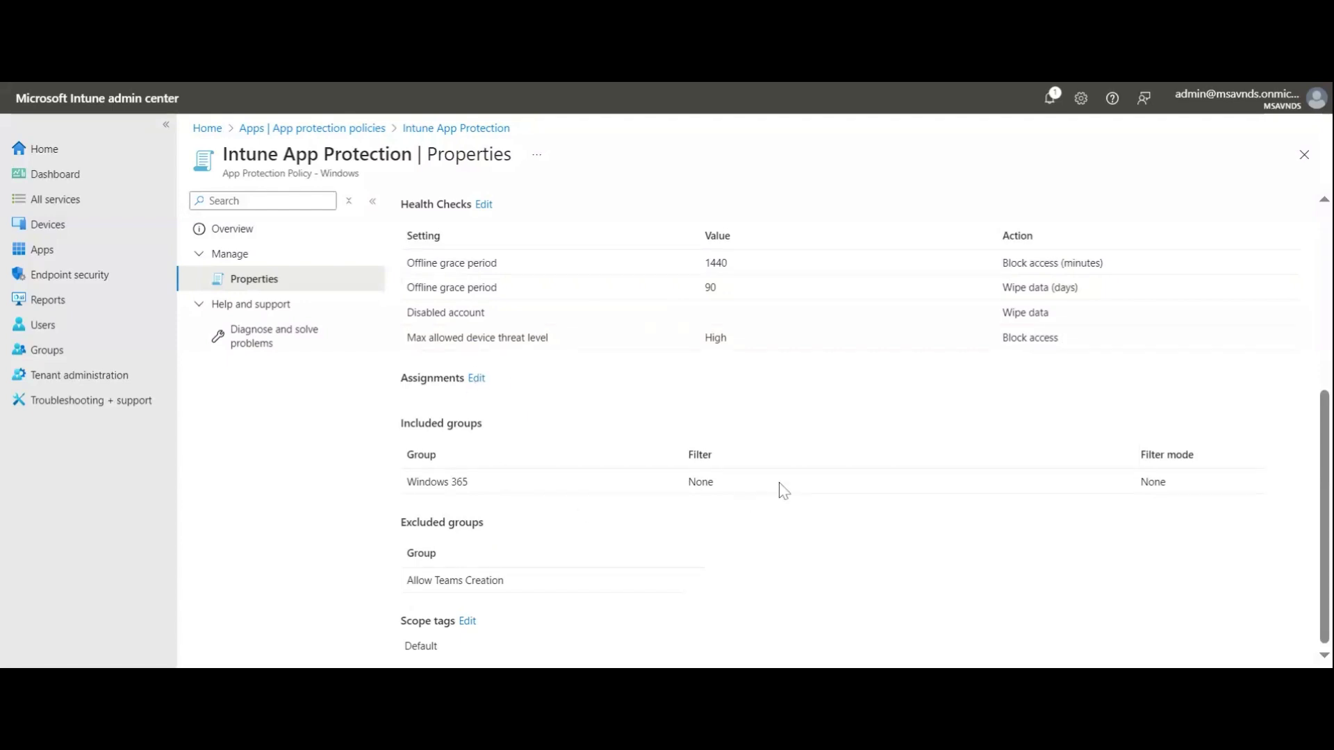
pyautogui.scroll(5, 953, 443)
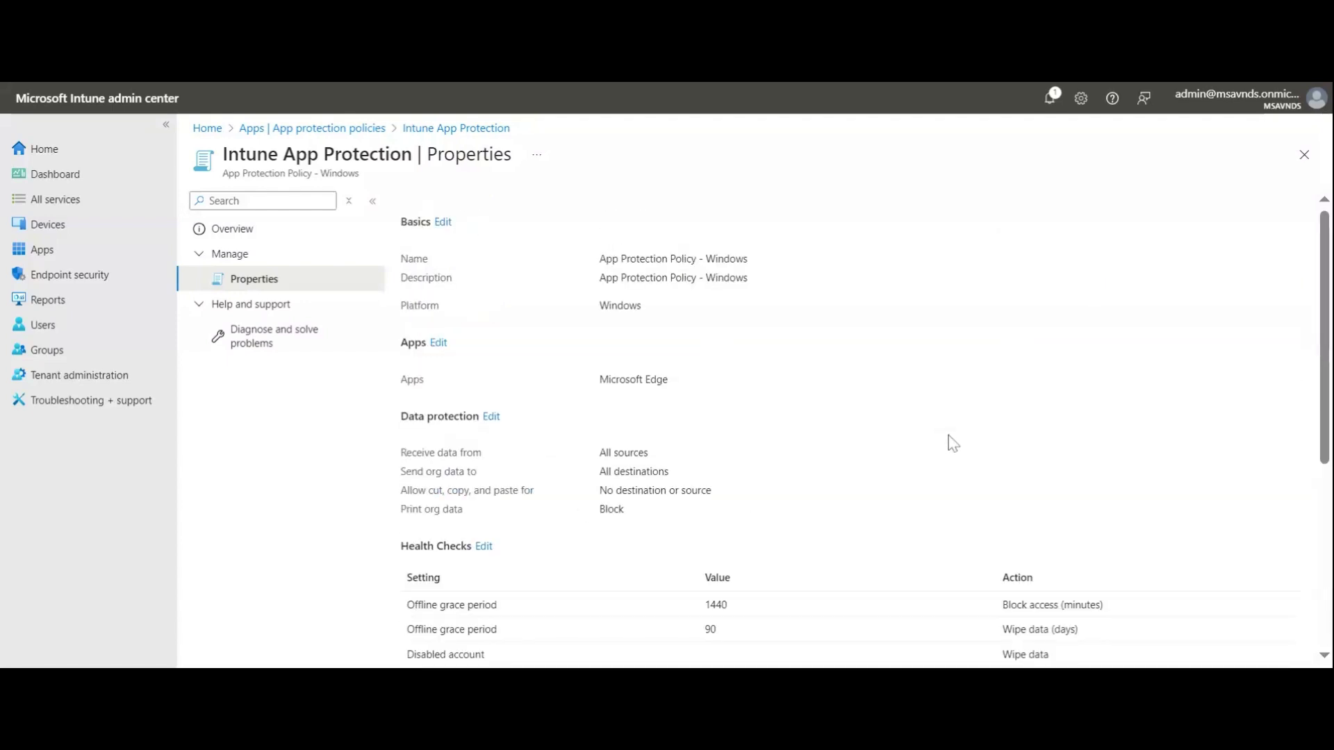
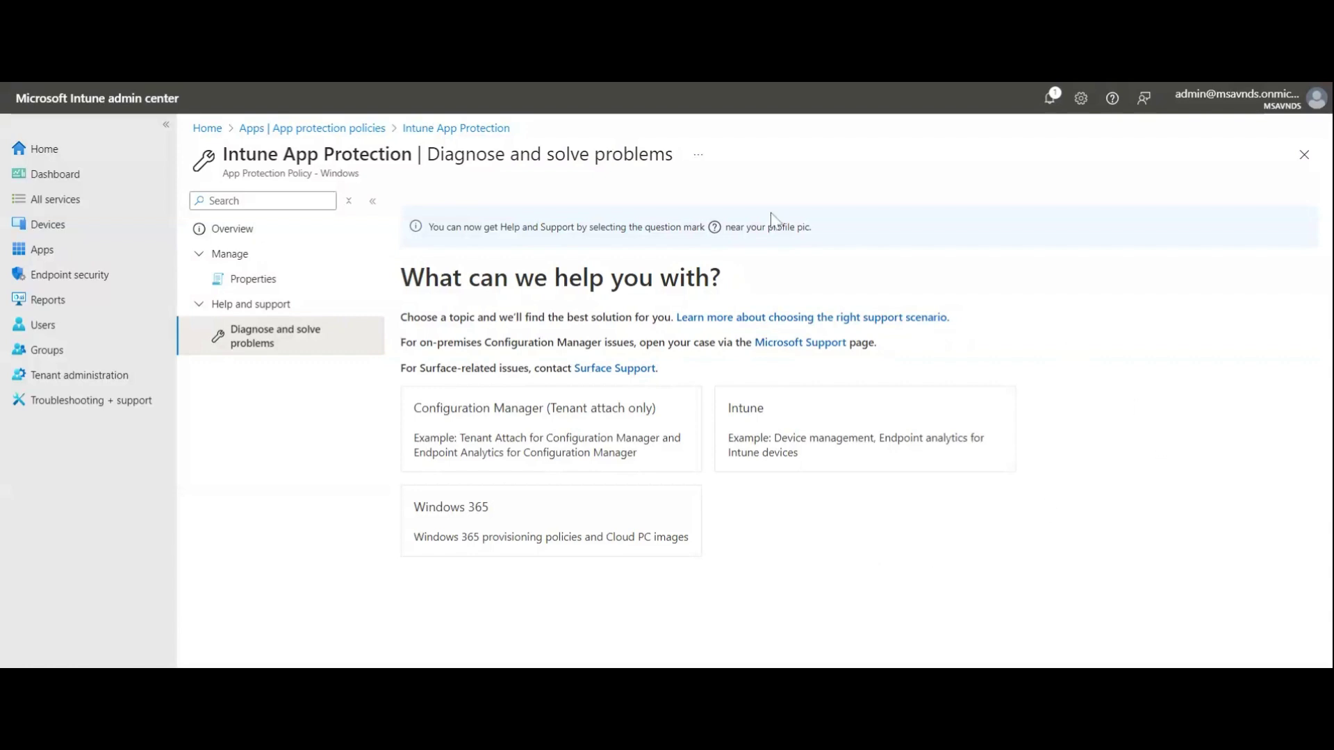
# Step: View the policy's overview, return to the app protection policies list and reopen App Protection Policy - Windows
pyautogui.click(260, 230)
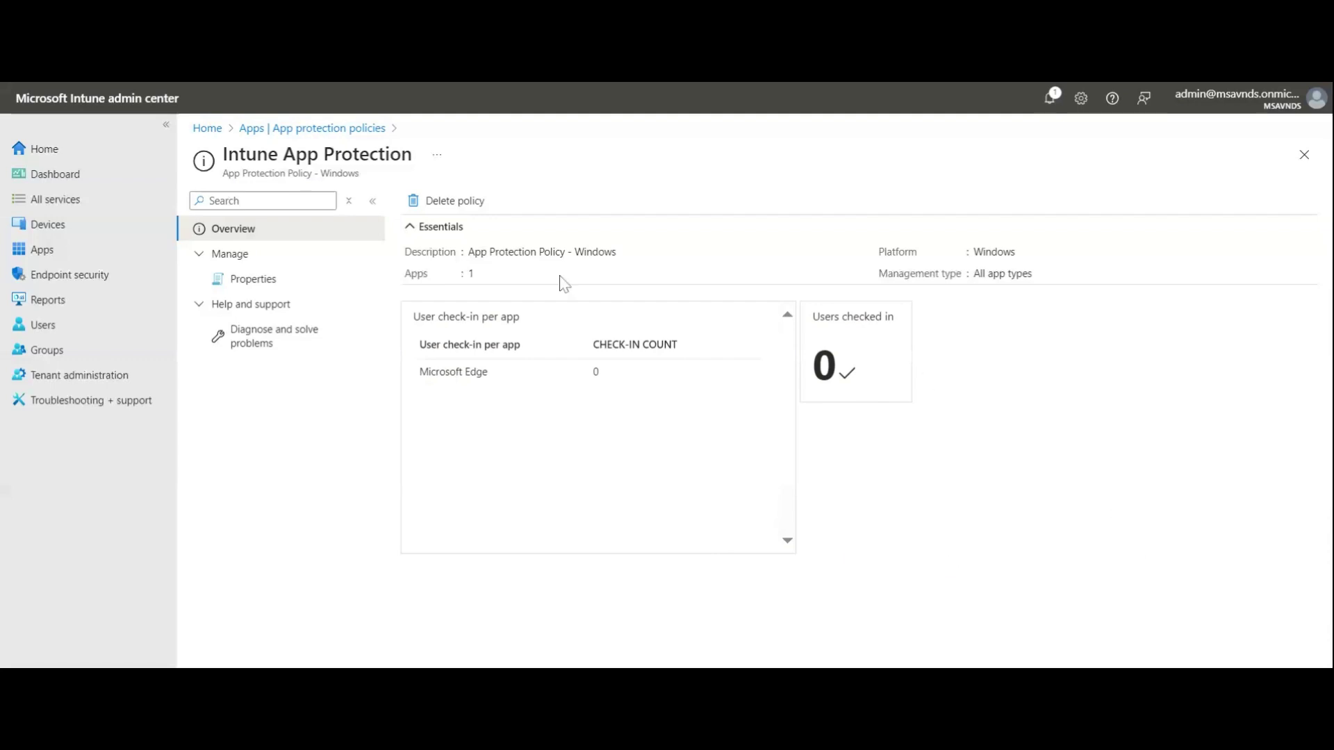
pyautogui.click(344, 130)
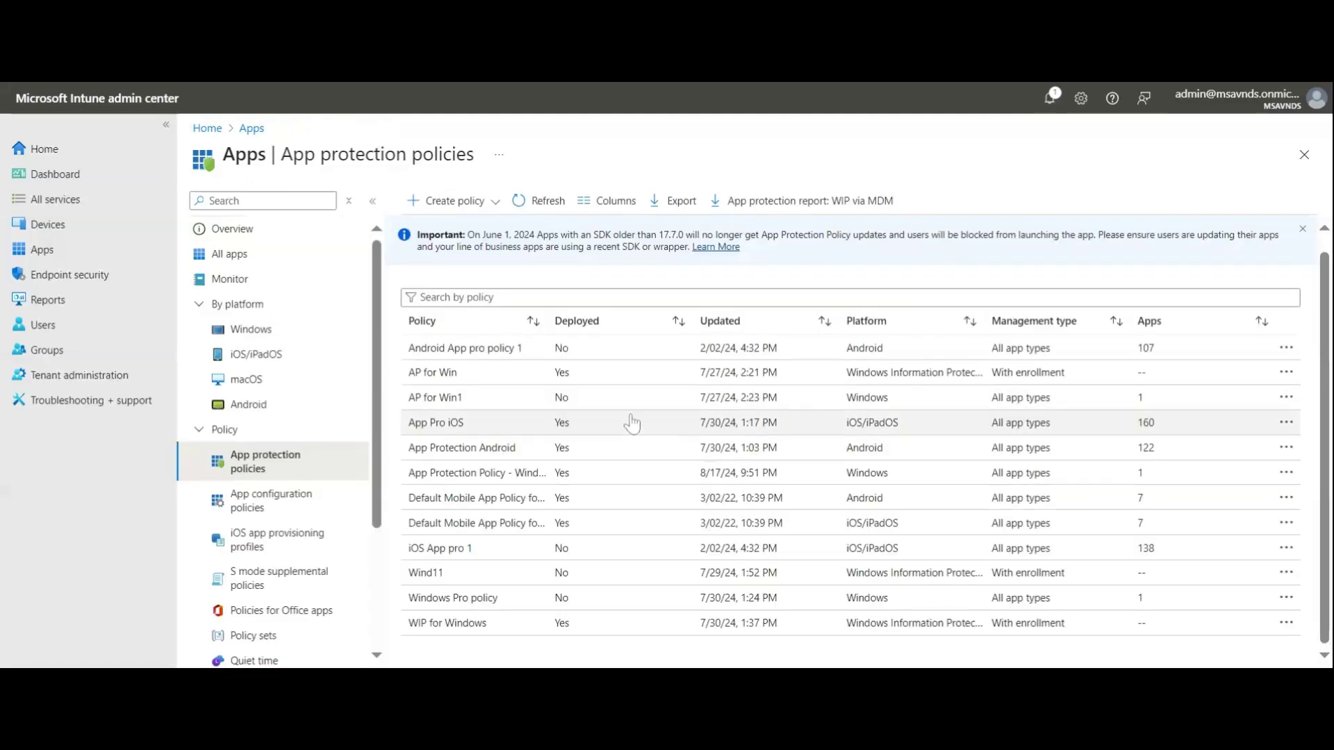
pyautogui.click(529, 473)
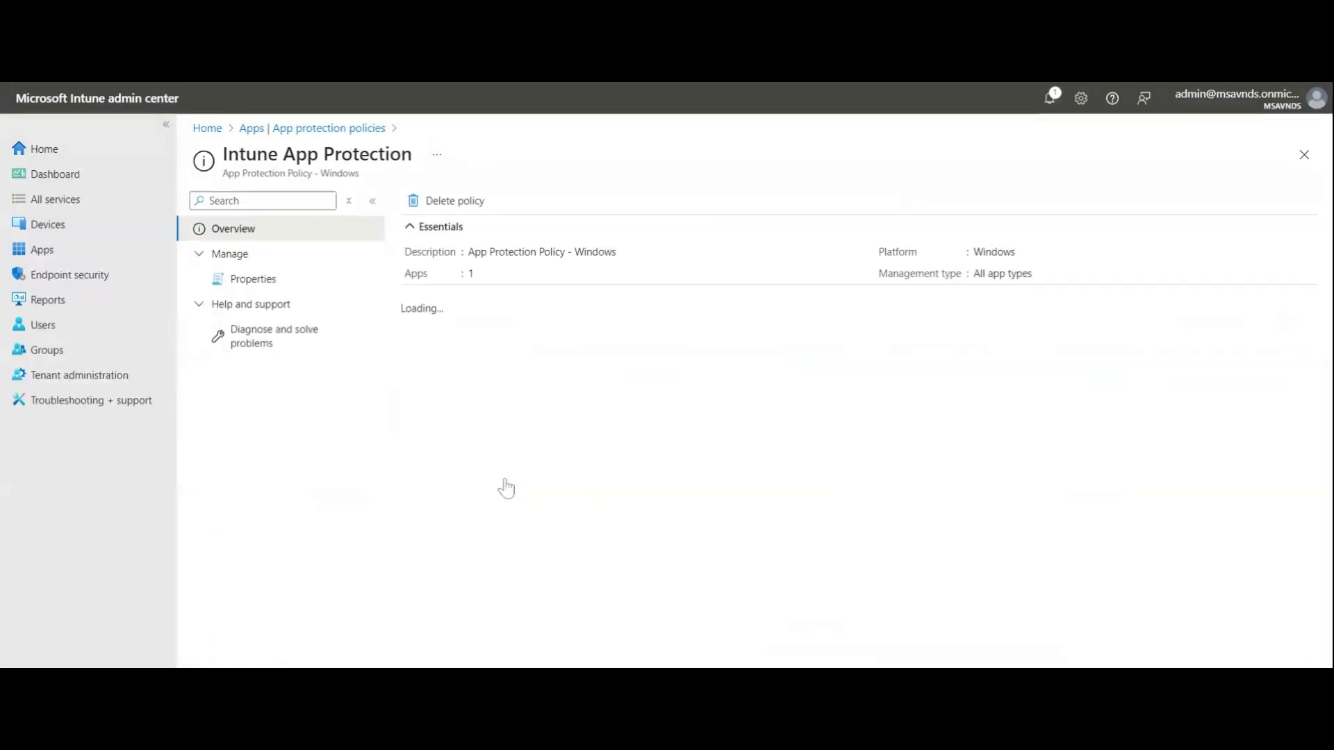